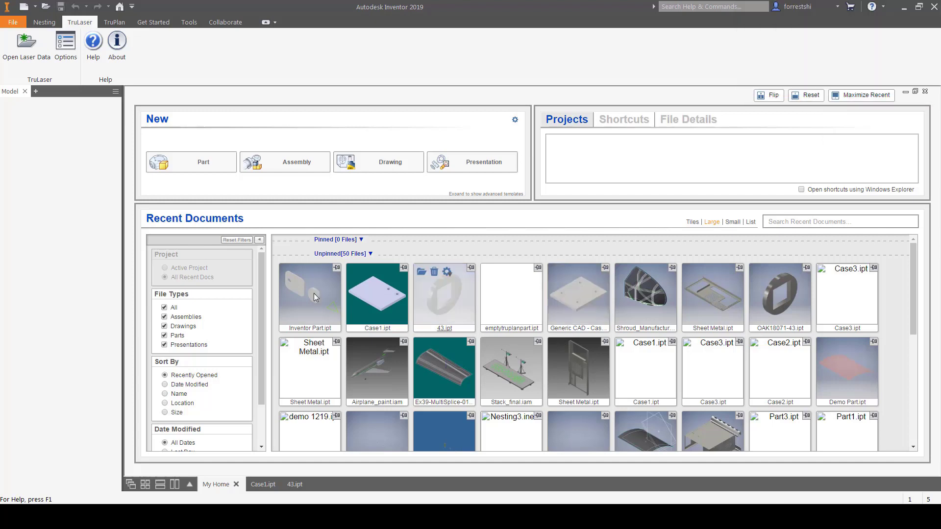
# Step: Locate the Inventor Part.ipt tile among the Recent Documents on My Home
pyautogui.moveTo(307, 294)
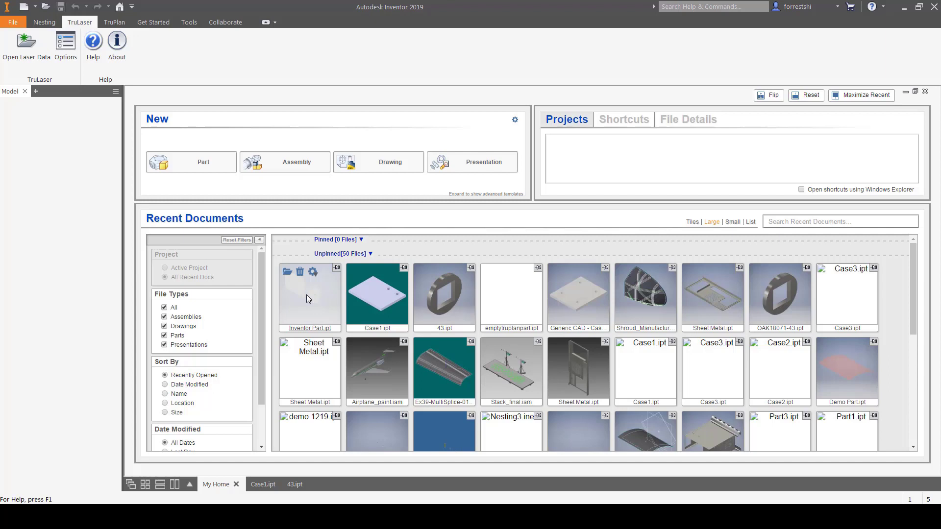
# Step: Open Inventor Part.ipt and launch Nest Authoring on it from the model browser
pyautogui.click(307, 297)
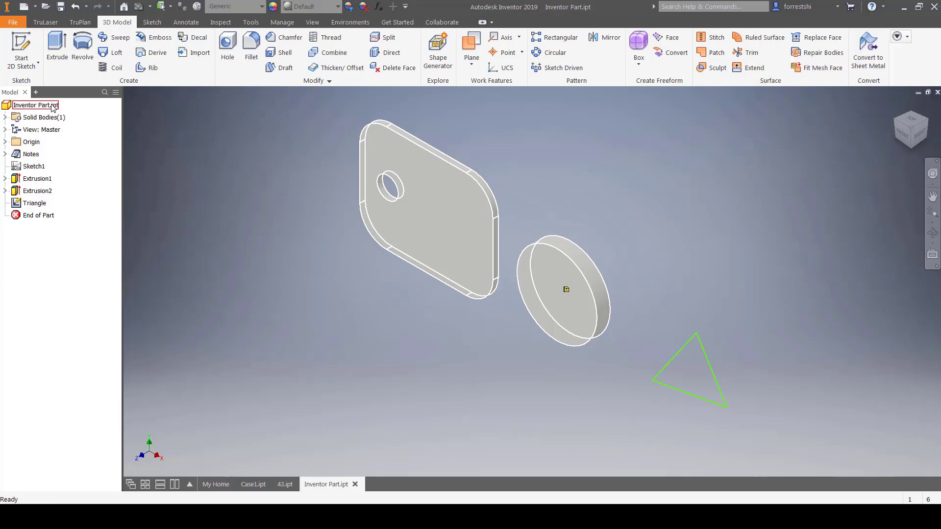
pyautogui.rightClick(53, 106)
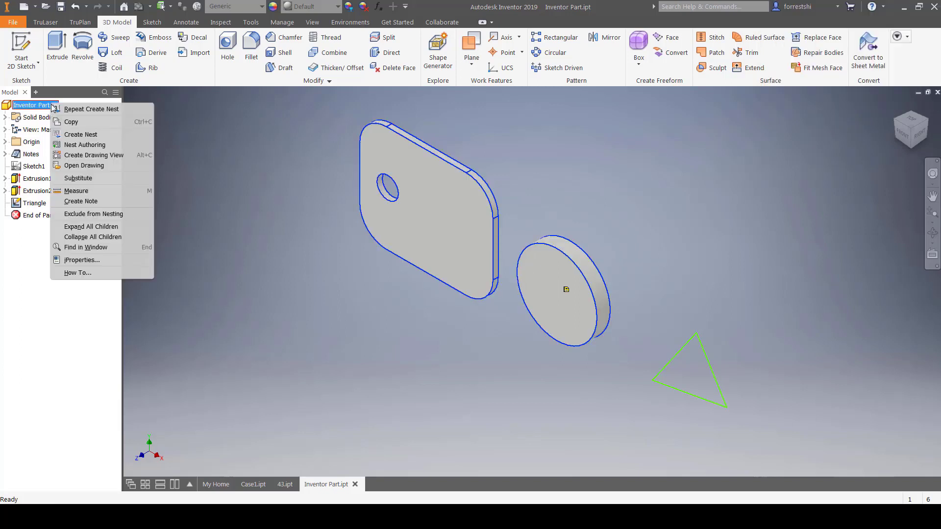
pyautogui.click(74, 147)
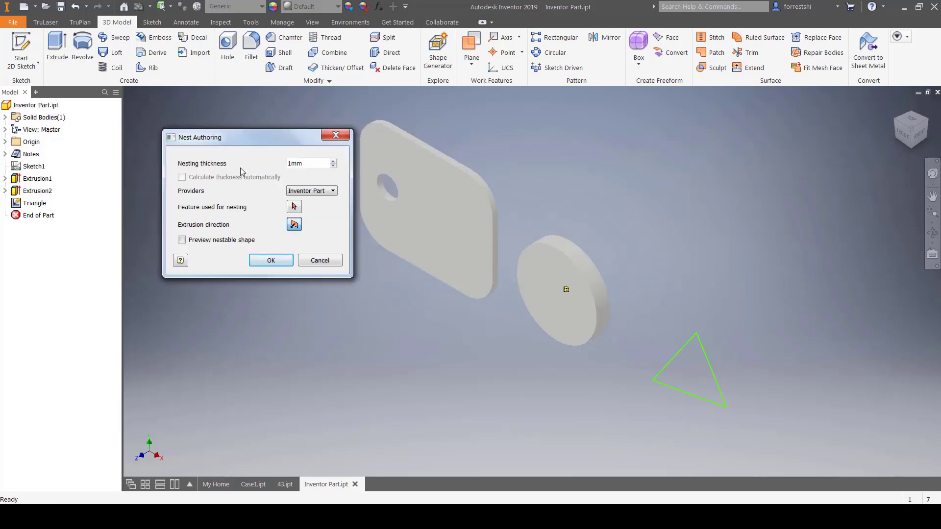
# Step: Choose the plate Extrusion1 as nesting feature at 2mm and preview it as nestable shape
pyautogui.moveTo(253, 137); pyautogui.dragTo(245, 137)
pyautogui.click(290, 208)
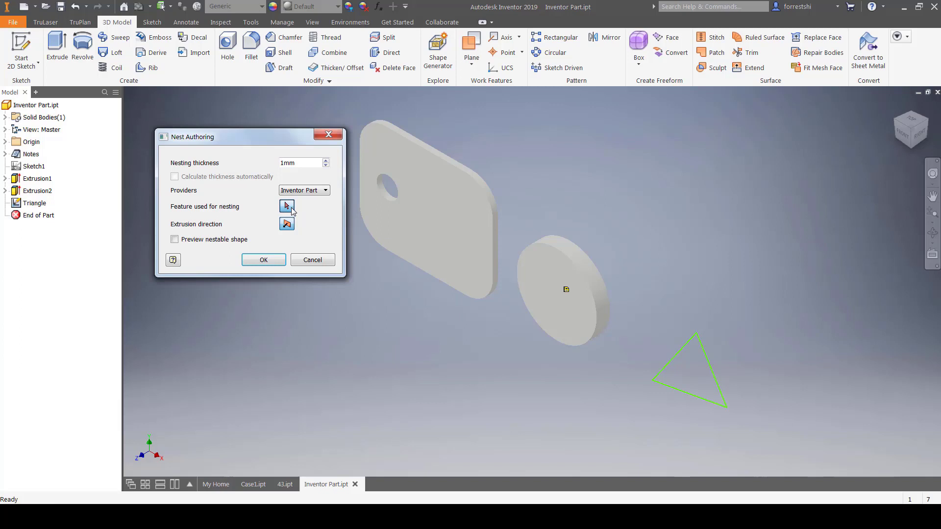
pyautogui.click(407, 232)
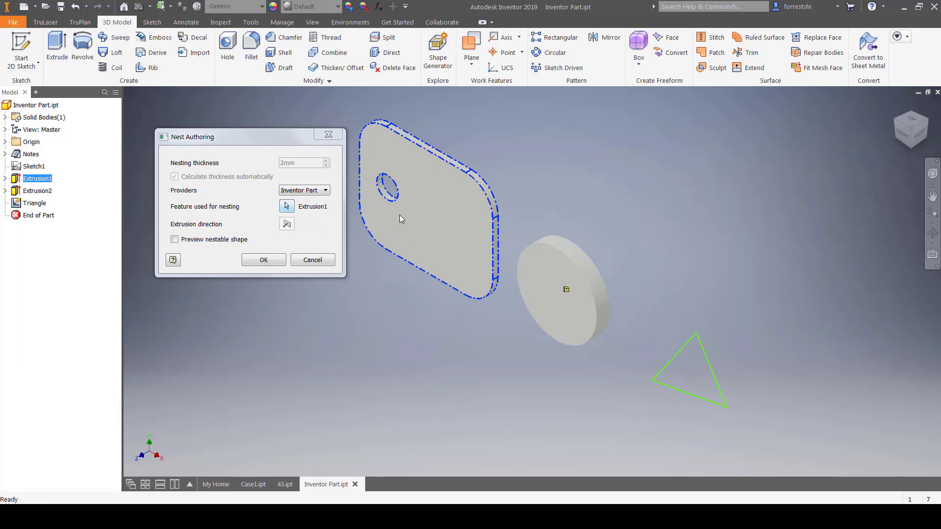
pyautogui.click(200, 242)
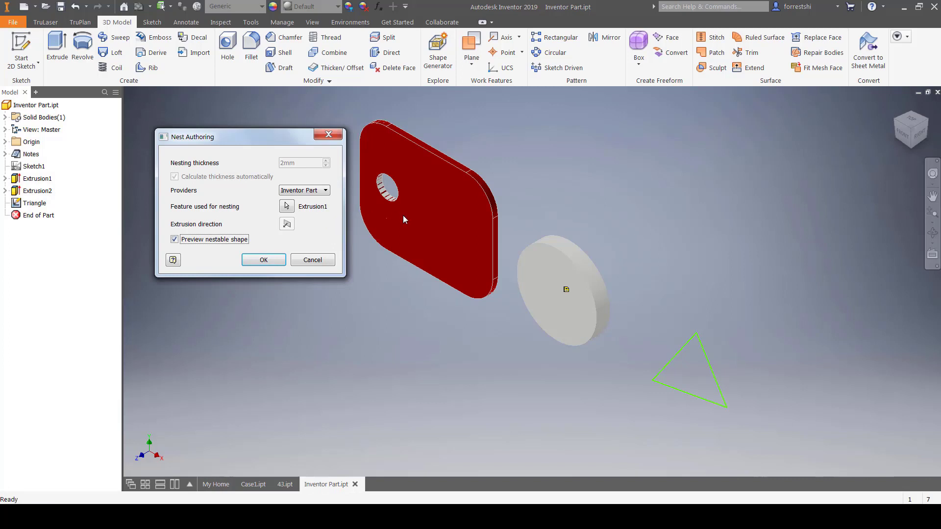
# Step: Try the disc Extrusion2 as nesting feature at 5mm, then cancel Nest Authoring
pyautogui.click(292, 212)
pyautogui.click(287, 206)
pyautogui.click(569, 298)
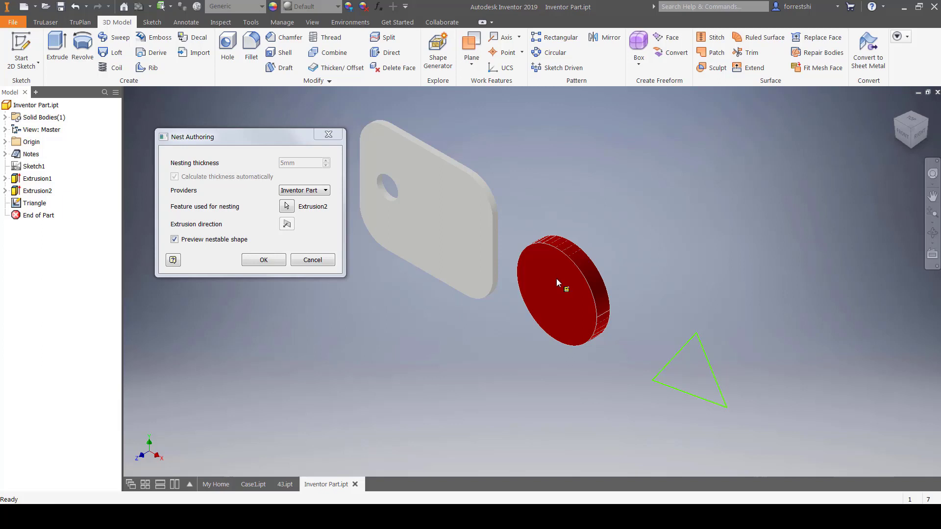
pyautogui.moveTo(261, 138); pyautogui.dragTo(267, 140)
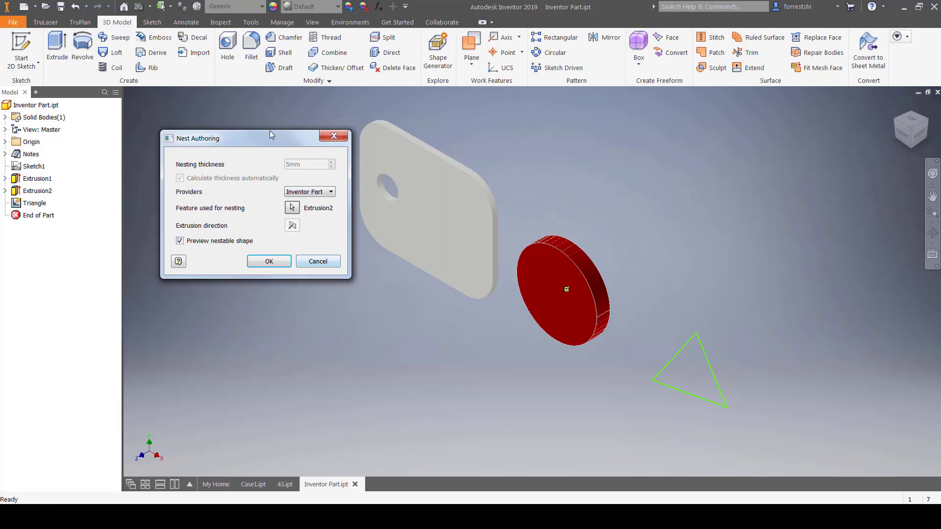
pyautogui.click(321, 263)
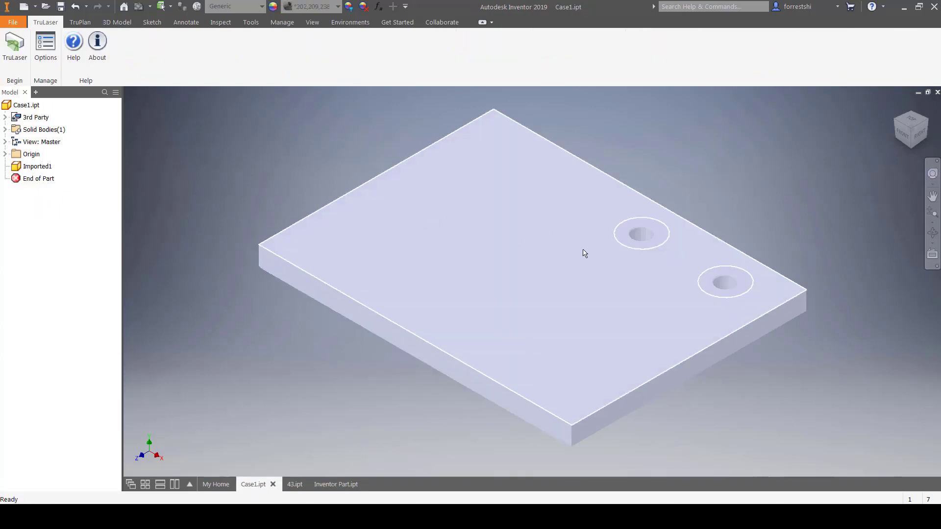
# Step: Orbit Case1 and open Nest Authoring for the Case1.ipt part
pyautogui.scroll(5, 563, 236)
pyautogui.keyDown('shift'); pyautogui.moveTo(562, 231); pyautogui.dragTo(375, 211, button='middle'); pyautogui.keyUp('shift')
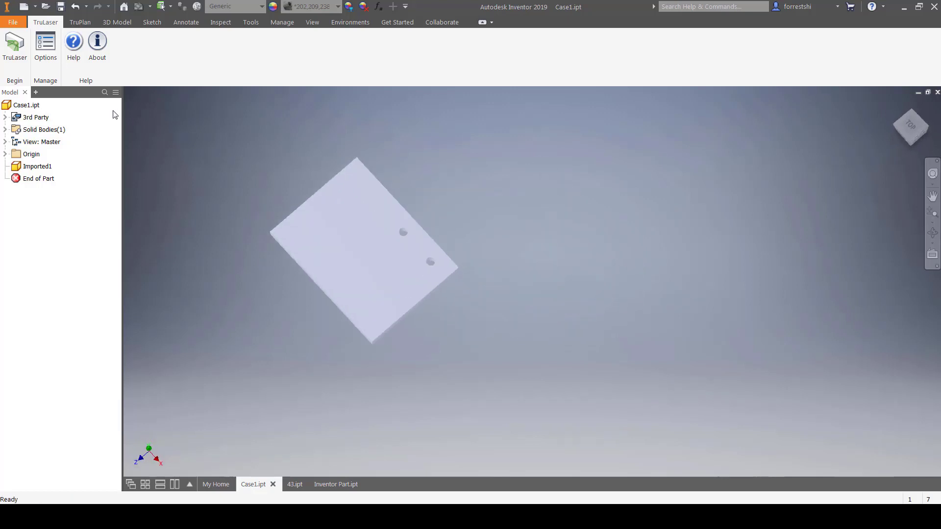
pyautogui.rightClick(27, 105)
pyautogui.click(59, 145)
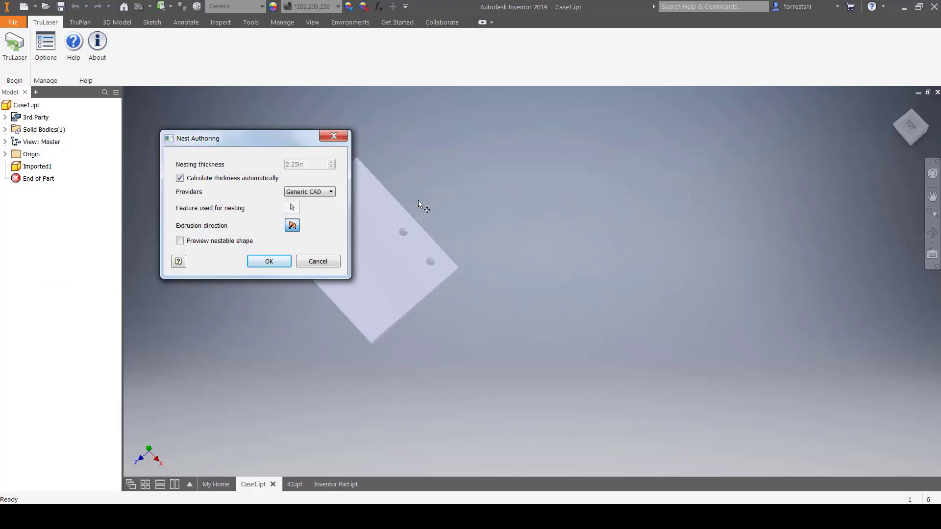
# Step: Keep Generic CAD as the provider, with automatic 2.25in thickness
pyautogui.click(318, 192)
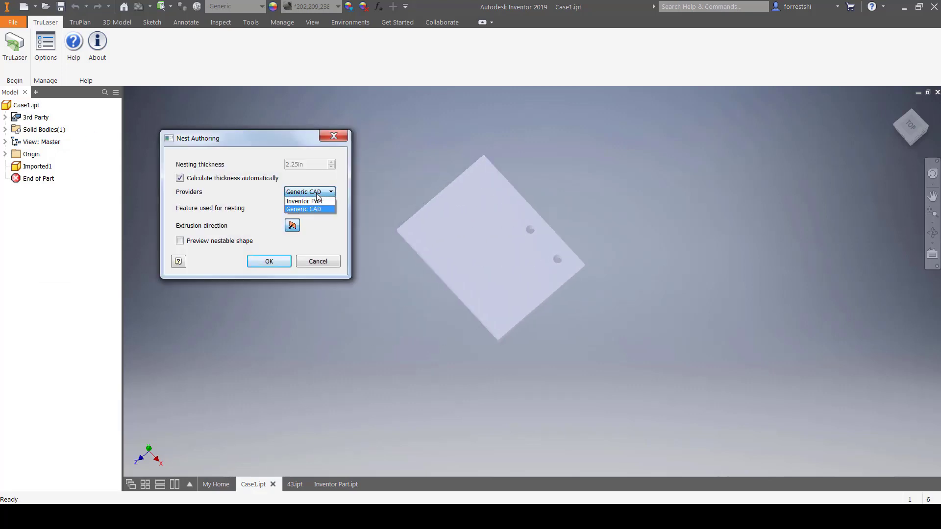
pyautogui.click(316, 194)
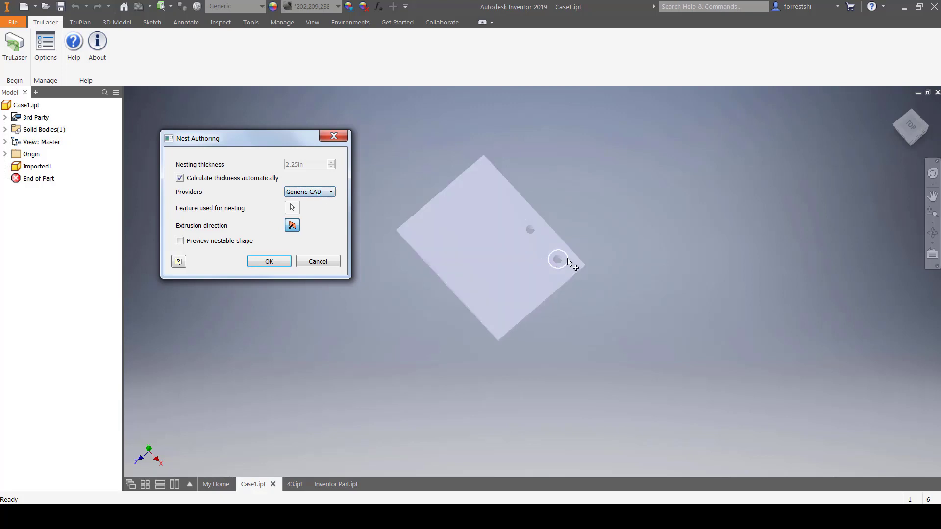
pyautogui.keyDown('shift'); pyautogui.moveTo(551, 248); pyautogui.dragTo(519, 232, button='middle'); pyautogui.keyUp('shift')
pyautogui.scroll(5, 519, 233)
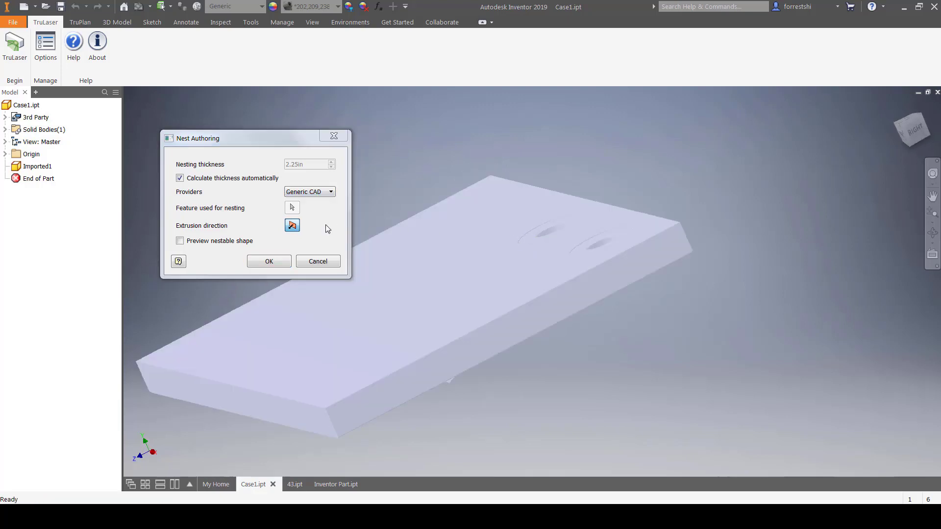
pyautogui.click(215, 247)
# Step: Preview Case1 in red as nestable shape and turn off automatic thickness calculation
pyautogui.click(220, 240)
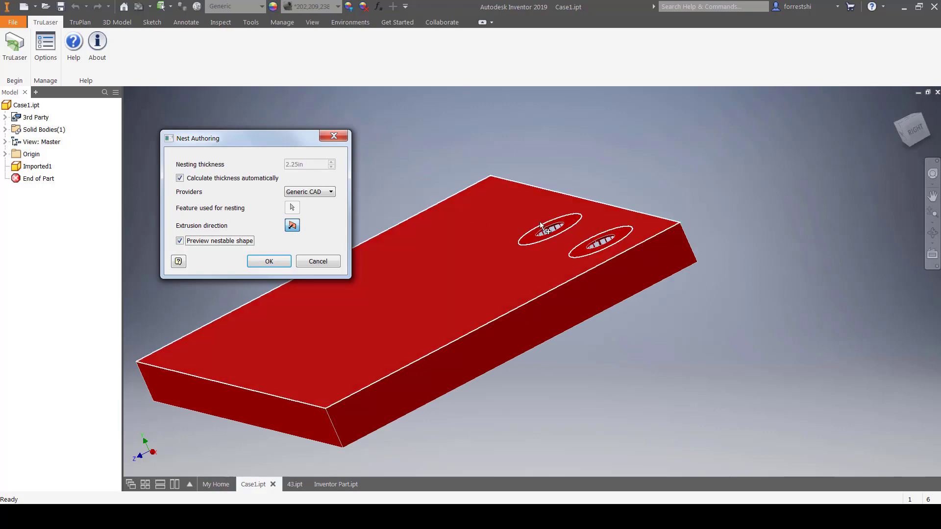
pyautogui.keyDown('shift'); pyautogui.moveTo(544, 228); pyautogui.dragTo(522, 203, button='middle'); pyautogui.keyUp('shift')
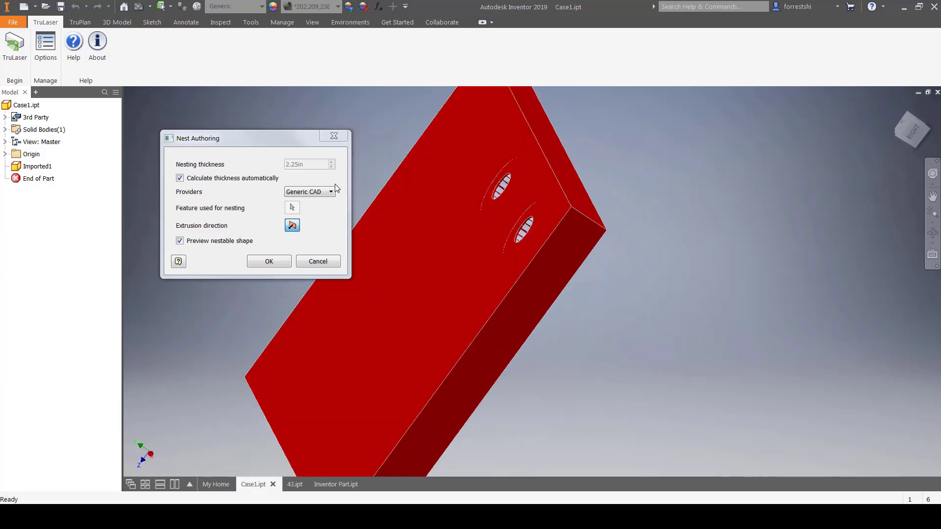
pyautogui.scroll(-5, 525, 189)
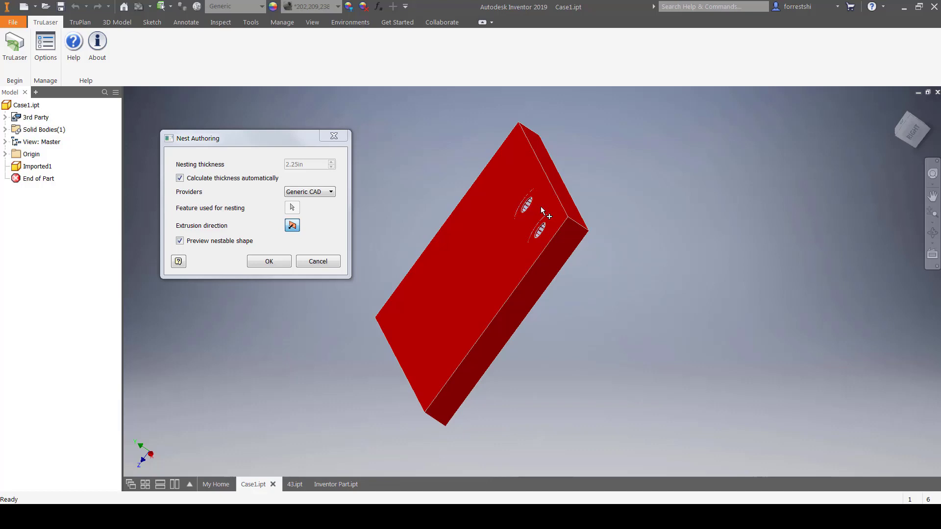
pyautogui.click(243, 181)
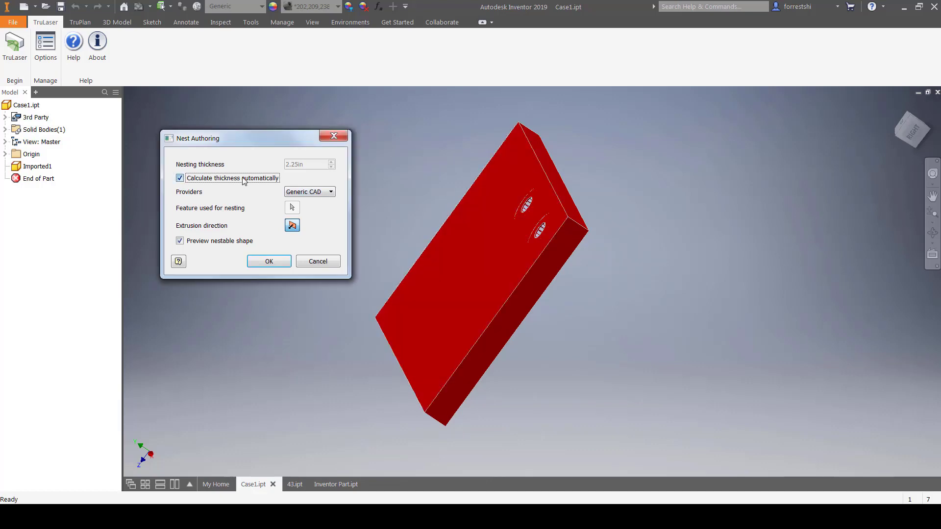
pyautogui.click(243, 182)
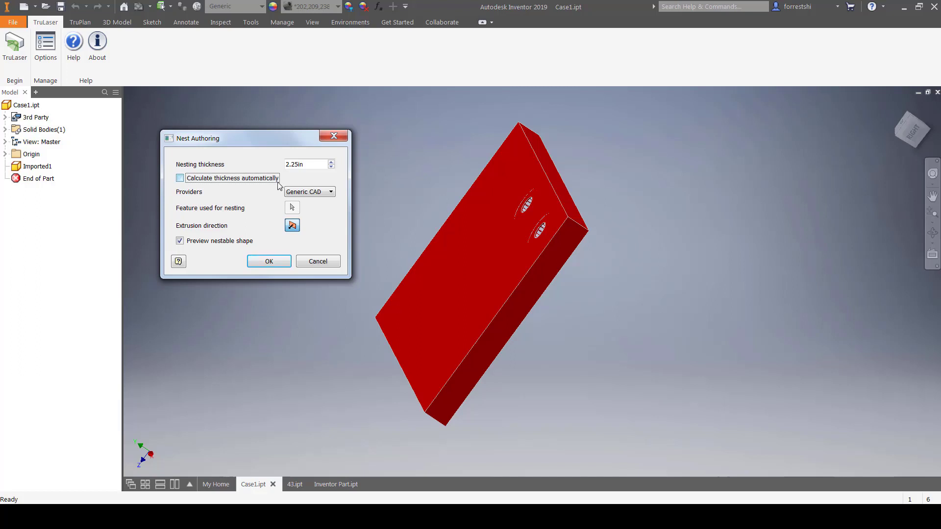
# Step: Replace Case1's 2.25in nesting thickness with 1in and compare the preview edge-on
pyautogui.doubleClick(305, 165)
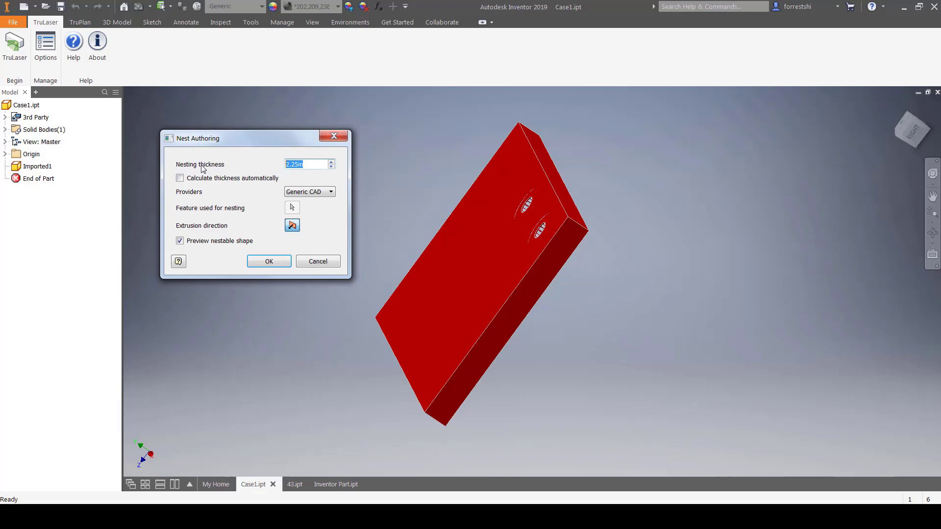
pyautogui.write('1in')
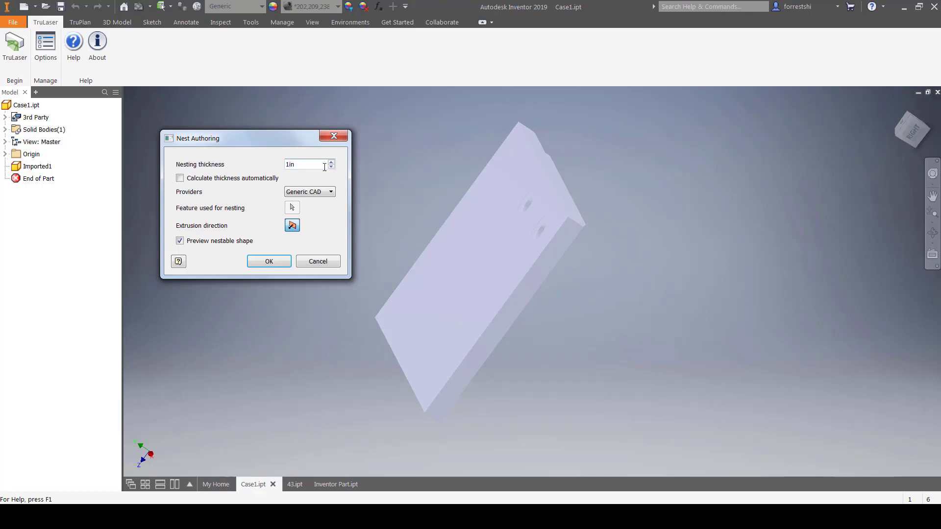
pyautogui.keyDown('shift'); pyautogui.moveTo(392, 181); pyautogui.dragTo(494, 207, button='middle'); pyautogui.keyUp('shift')
pyautogui.click(294, 171)
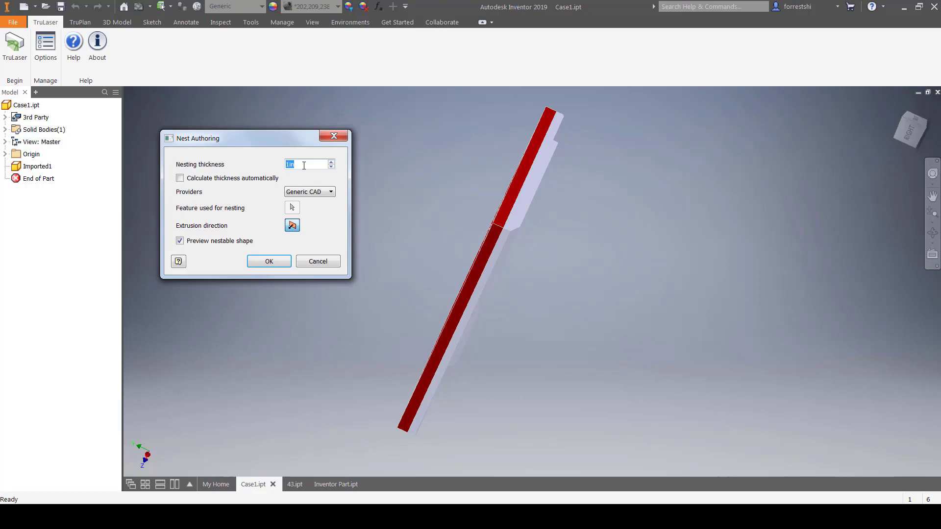
# Step: Restore automatic 2.25in thickness for Case1, then cancel Nest Authoring
pyautogui.click(262, 179)
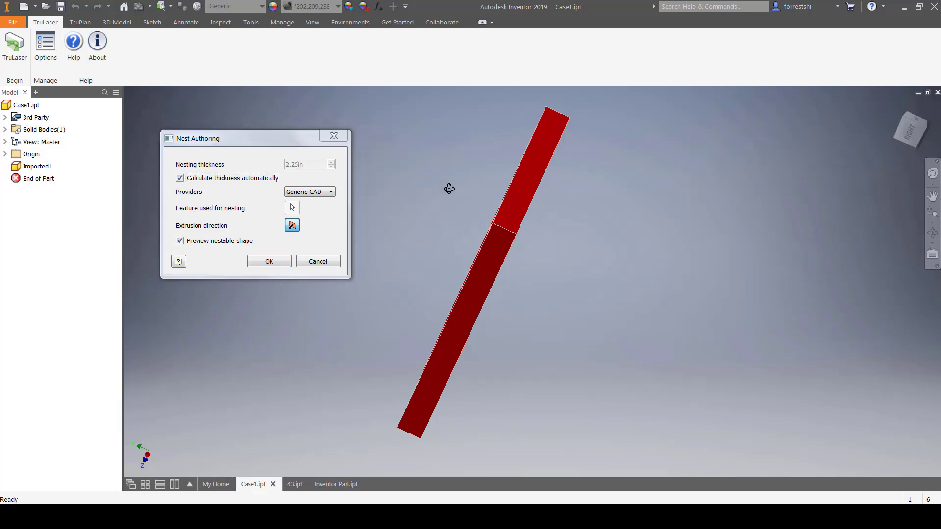
pyautogui.keyDown('shift'); pyautogui.moveTo(447, 186); pyautogui.dragTo(420, 210, button='middle'); pyautogui.keyUp('shift')
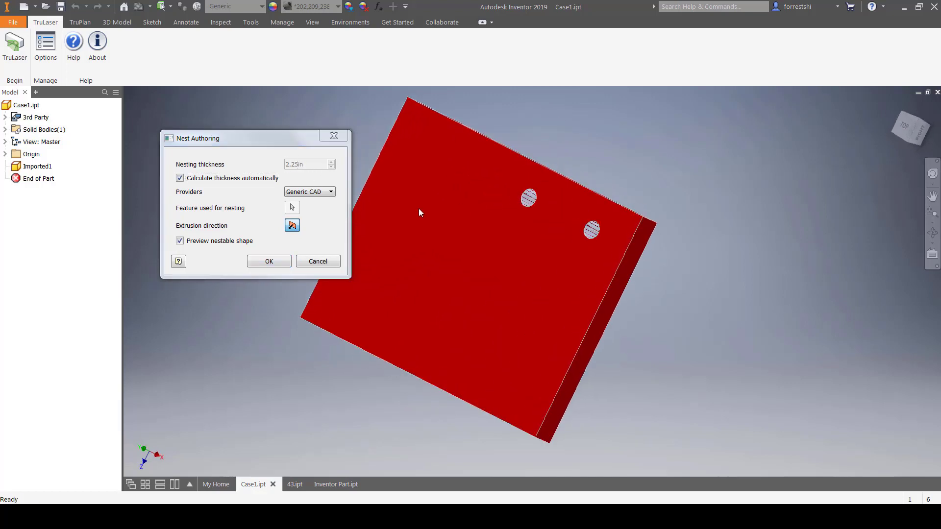
pyautogui.click(316, 260)
# Step: Switch to the 43.ipt disc and open its Nest Authoring (Generic CAD, 0.12in)
pyautogui.click(335, 485)
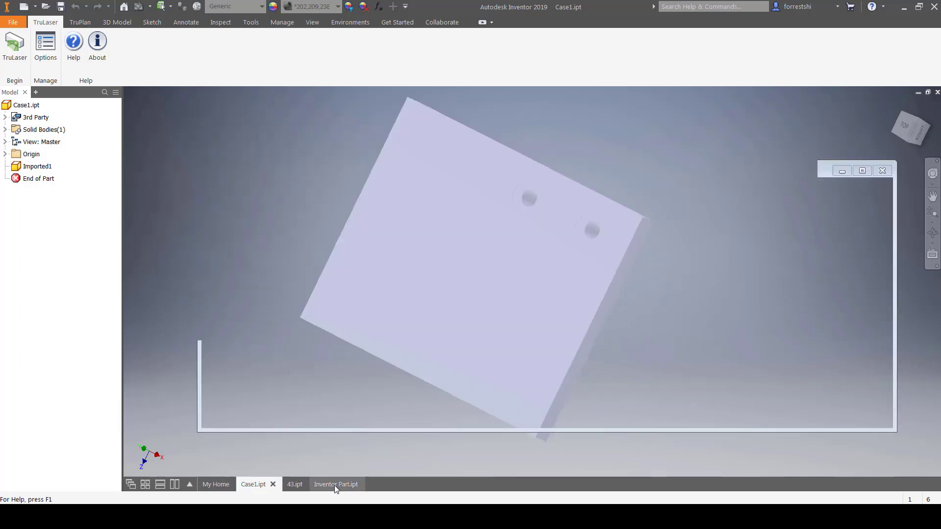
pyautogui.click(287, 486)
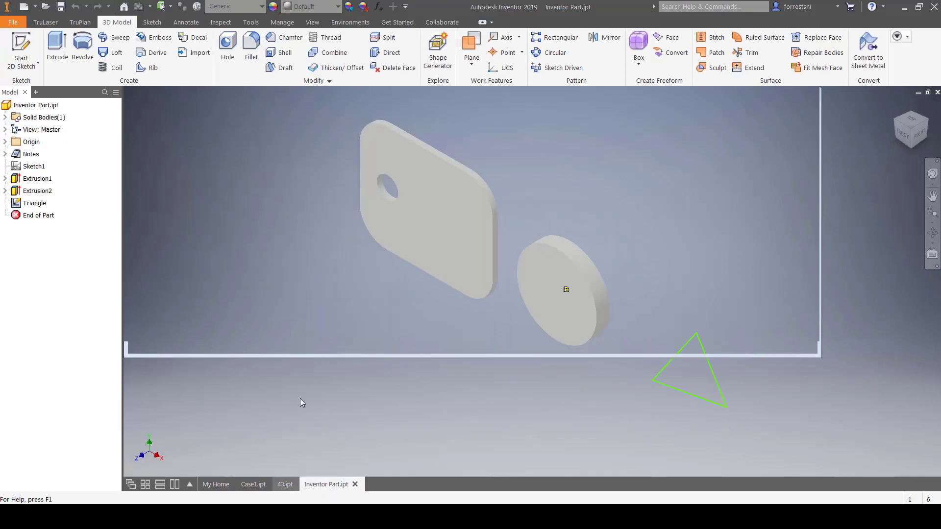
pyautogui.scroll(3, 399, 217)
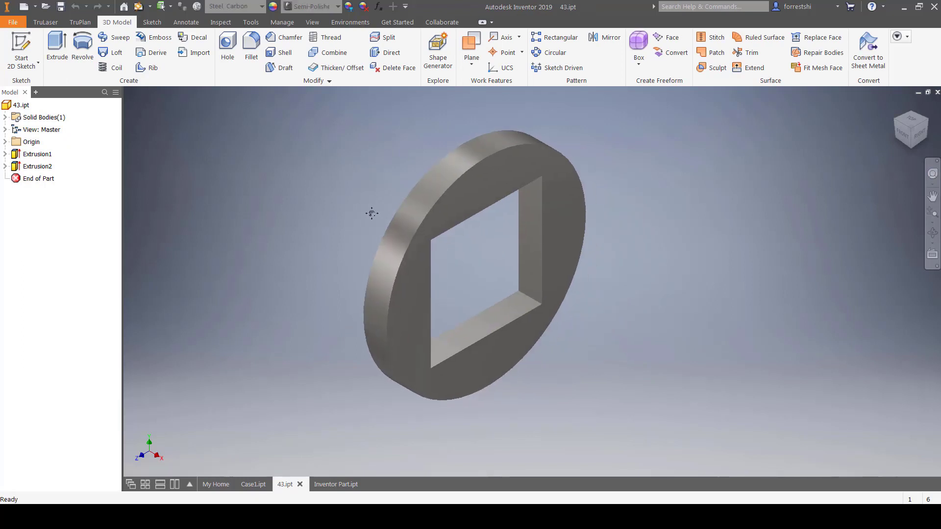
pyautogui.scroll(-3, 399, 216)
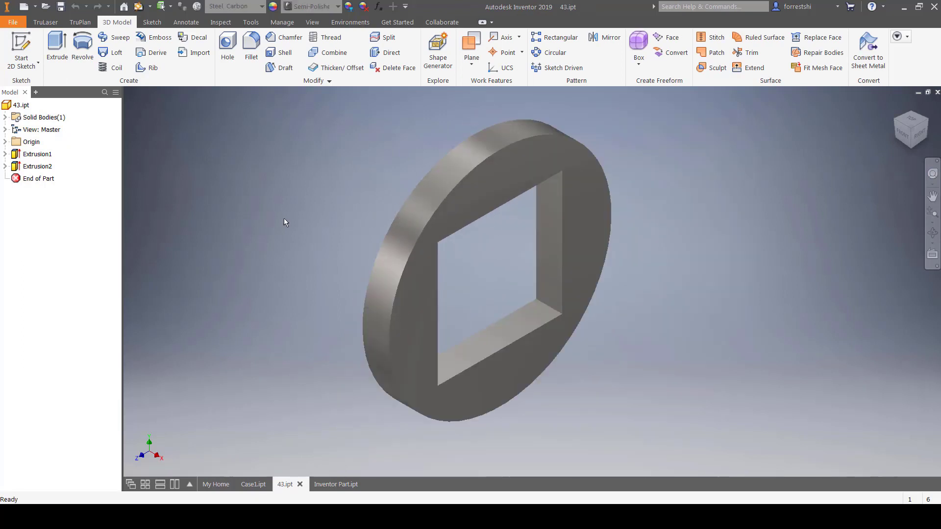
pyautogui.click(37, 154)
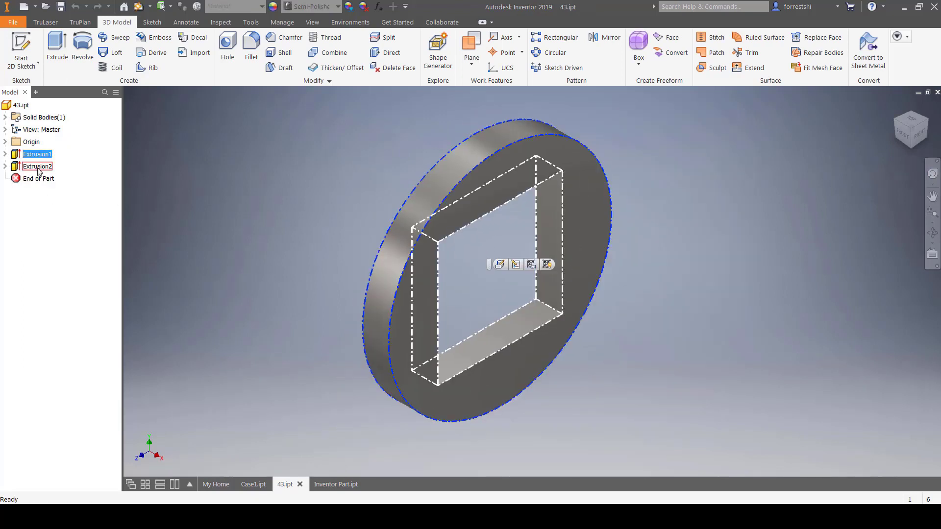
pyautogui.click(187, 164)
pyautogui.rightClick(24, 106)
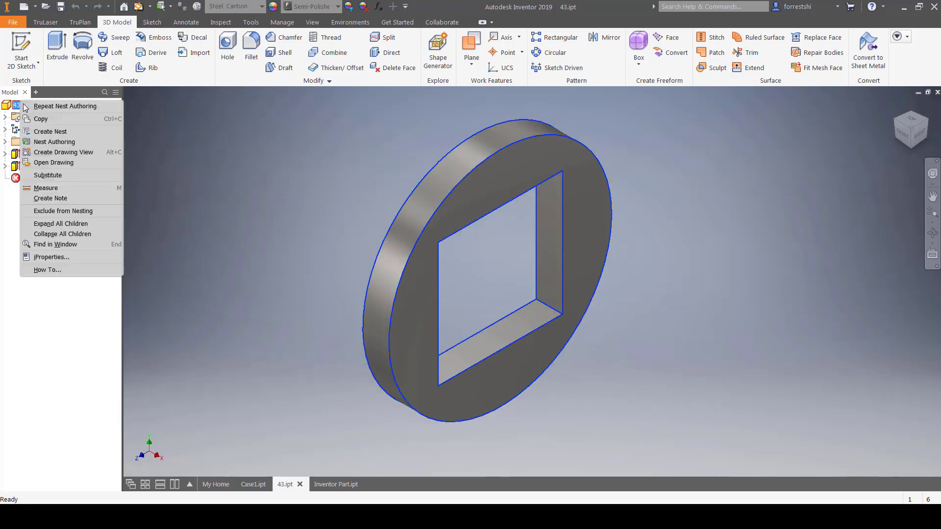
pyautogui.click(54, 142)
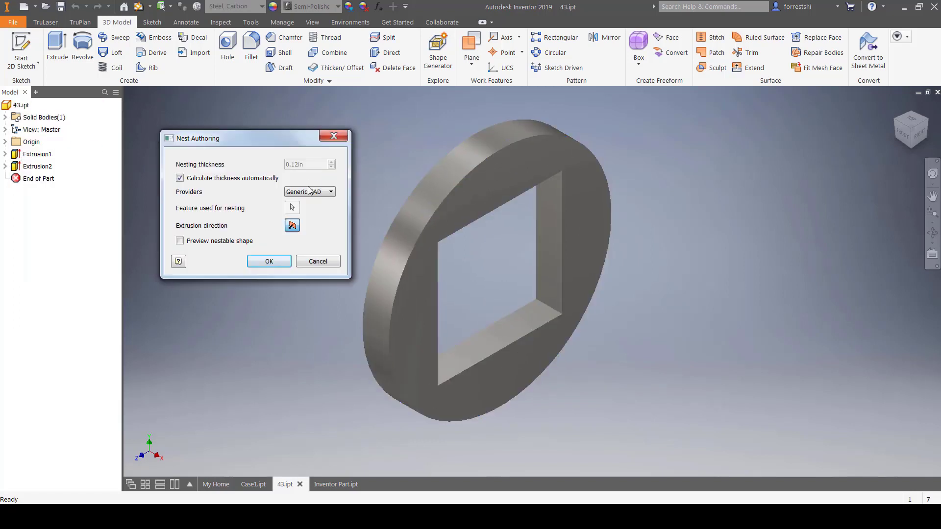
# Step: Change the provider to Inventor Part and turn on the nestable shape preview
pyautogui.click(308, 192)
pyautogui.click(308, 209)
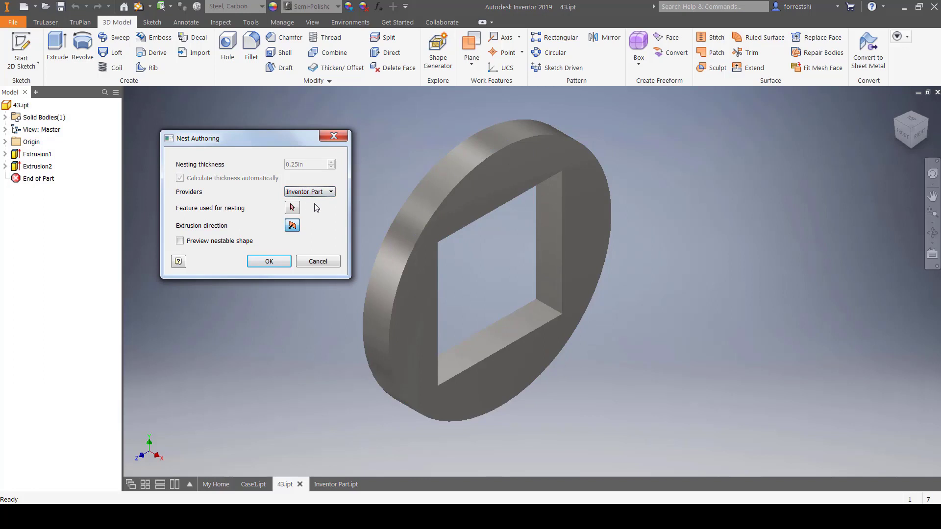
pyautogui.click(231, 242)
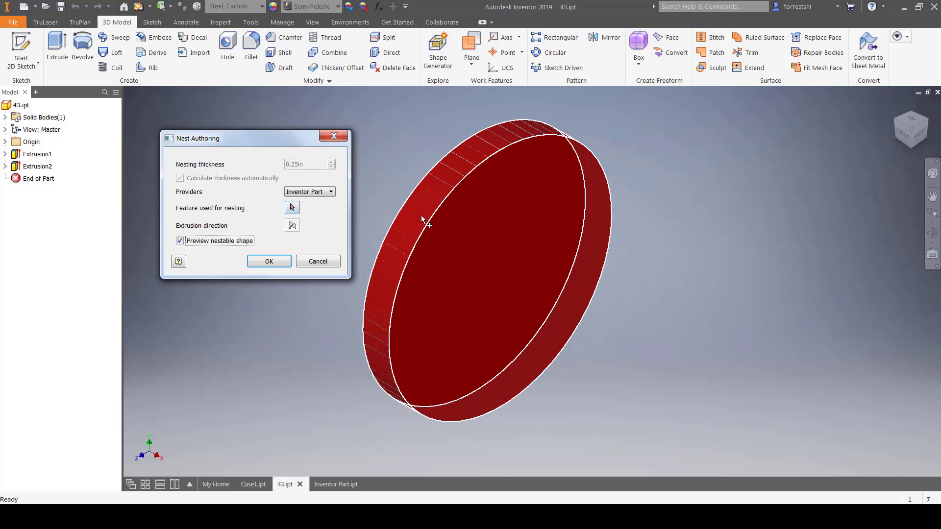
# Step: Pick Extrusion1, then Extrusion2 as the nesting feature, previewed in red at 1in
pyautogui.click(292, 207)
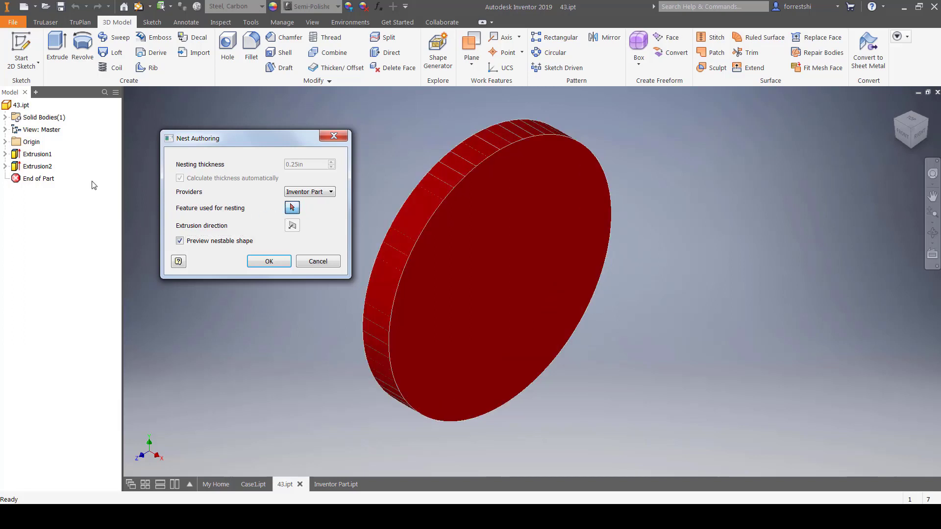
pyautogui.click(37, 156)
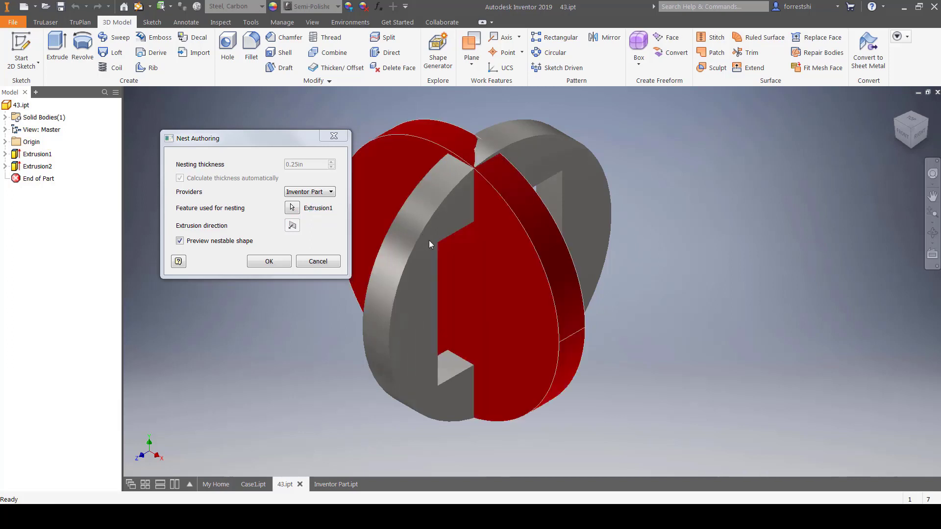
pyautogui.click(292, 208)
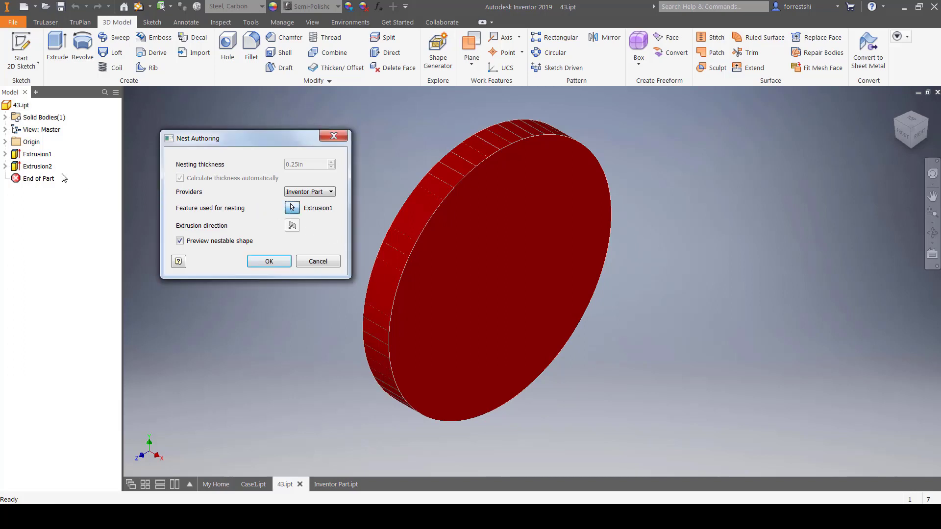
pyautogui.click(39, 167)
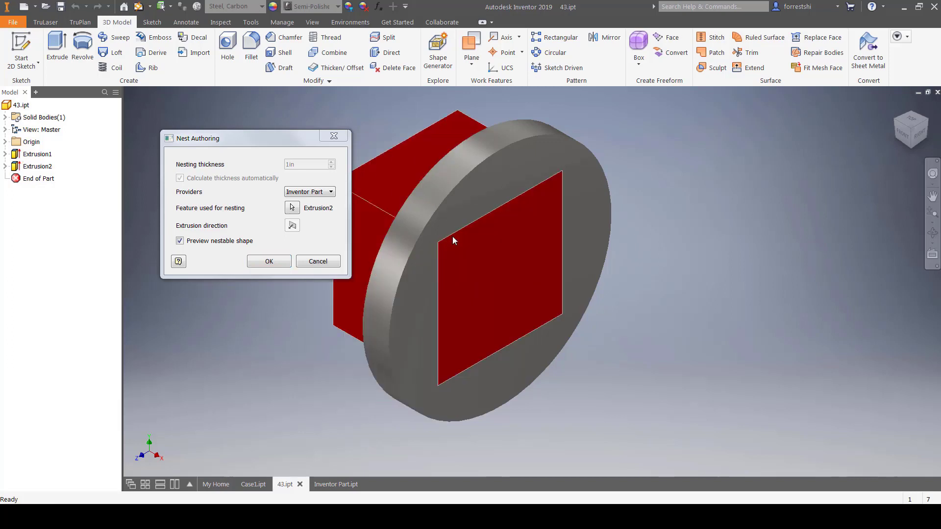
pyautogui.keyDown('shift'); pyautogui.moveTo(448, 208); pyautogui.dragTo(432, 218, button='middle'); pyautogui.keyUp('shift')
# Step: Switch the disc's nesting provider back to Generic CAD and view its right side
pyautogui.click(315, 192)
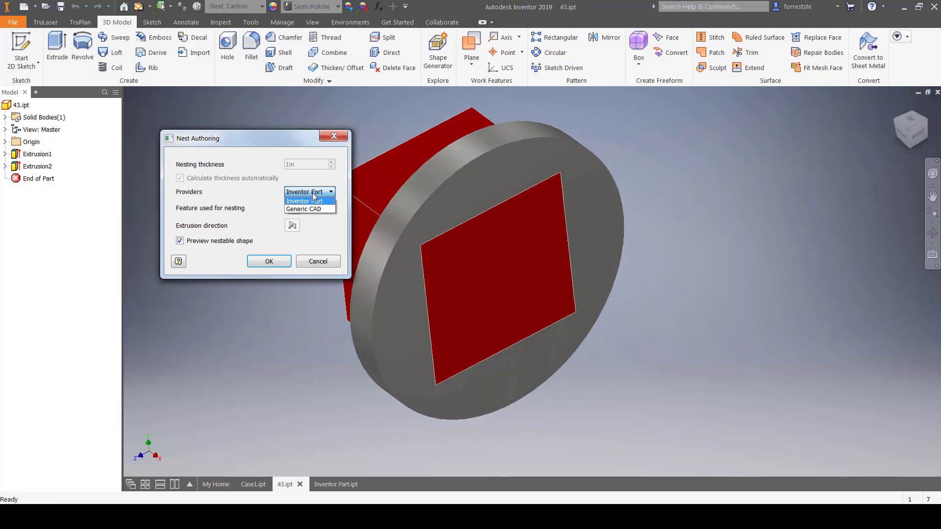
pyautogui.click(304, 210)
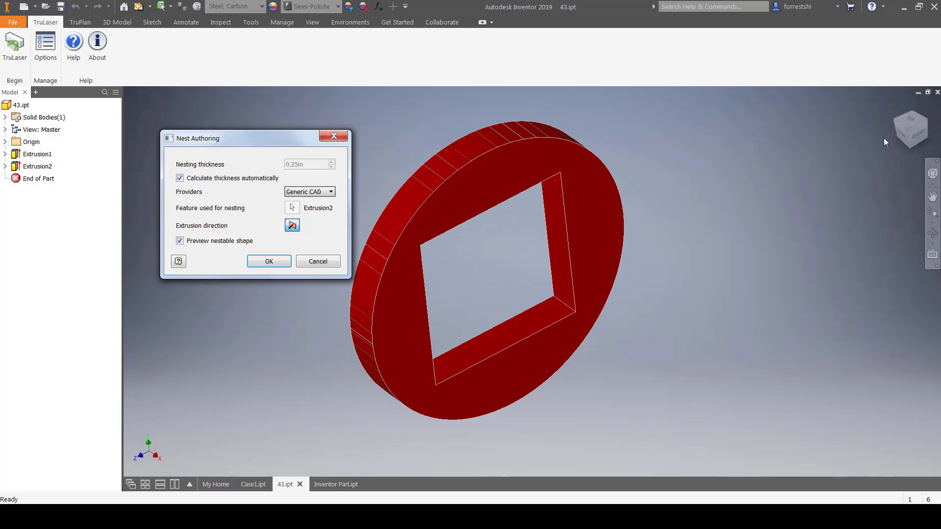
pyautogui.click(917, 133)
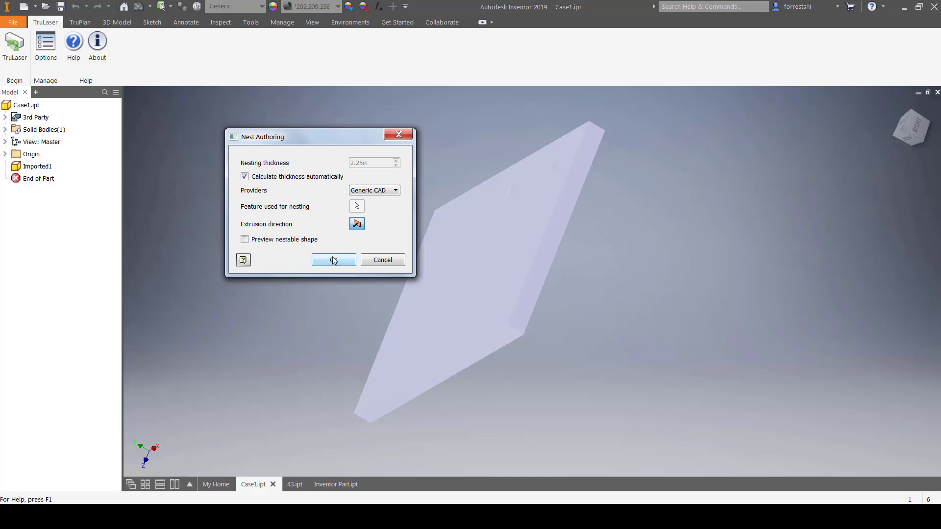
# Step: Accept Case1's nest authoring settings and create a new nest from Case1.ipt with the Default template
pyautogui.click(474, 213)
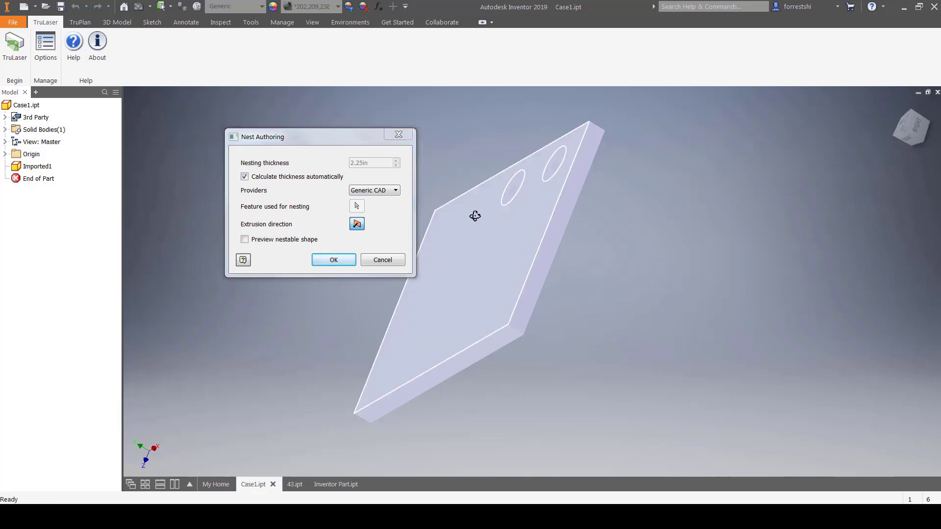
pyautogui.click(333, 260)
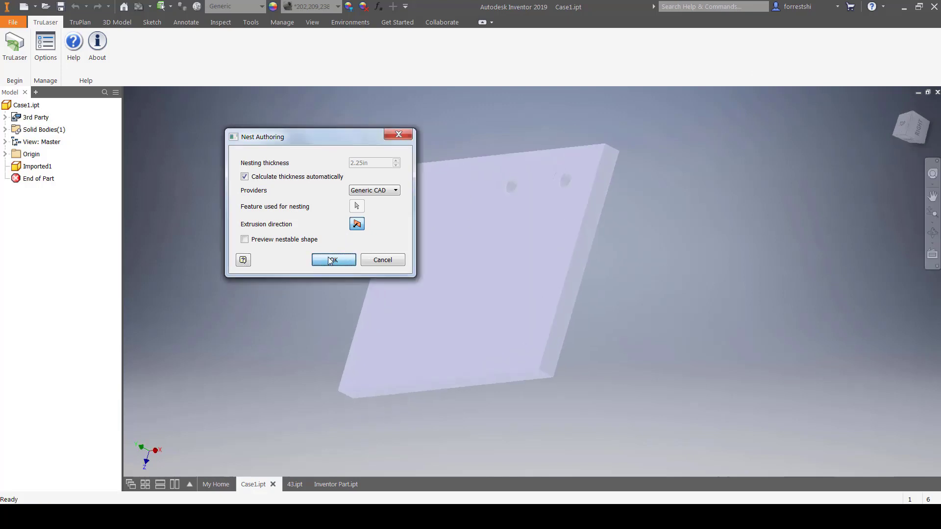
pyautogui.rightClick(27, 105)
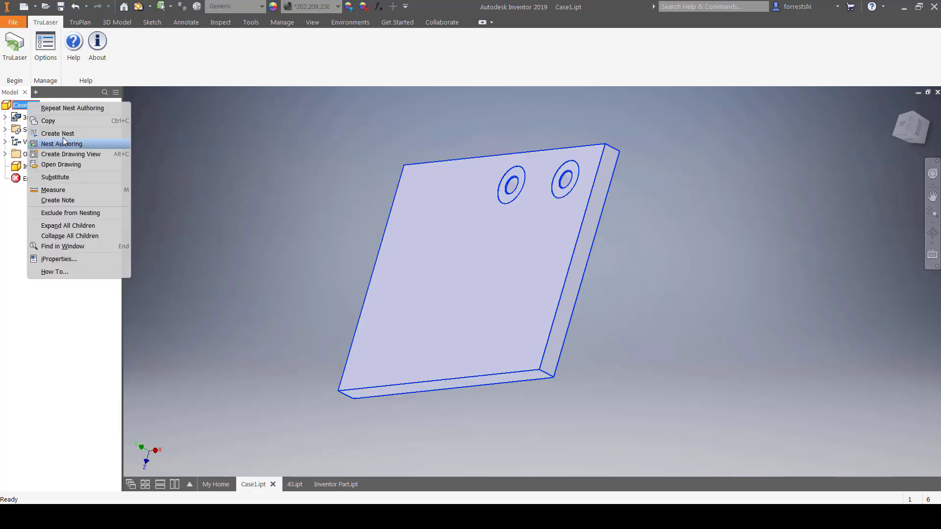
pyautogui.click(59, 134)
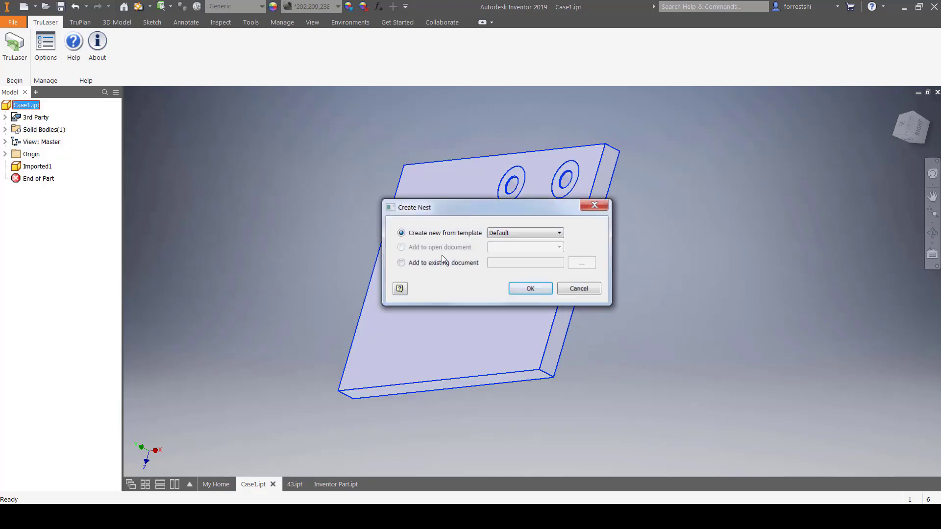
pyautogui.click(519, 289)
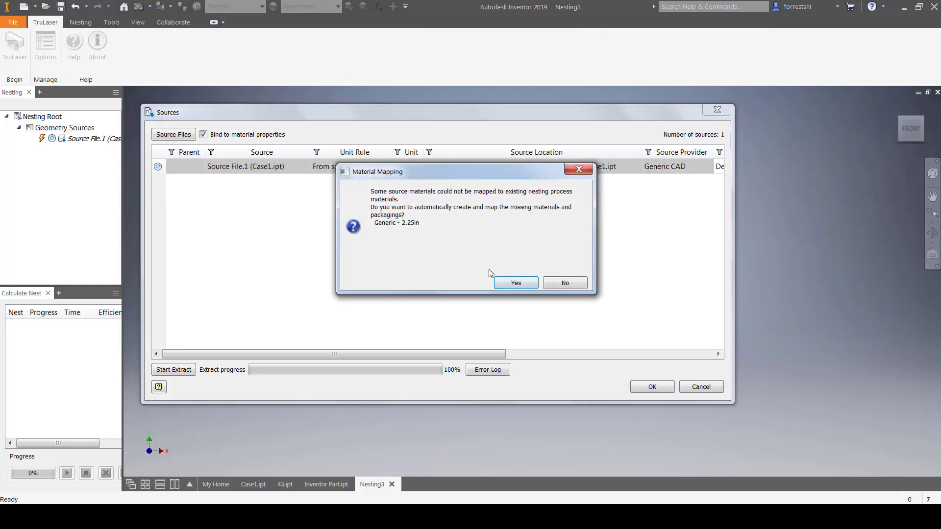
# Step: Auto-create the missing Generic material and accept the extracted Case1.ipt Generic CAD source
pyautogui.click(512, 283)
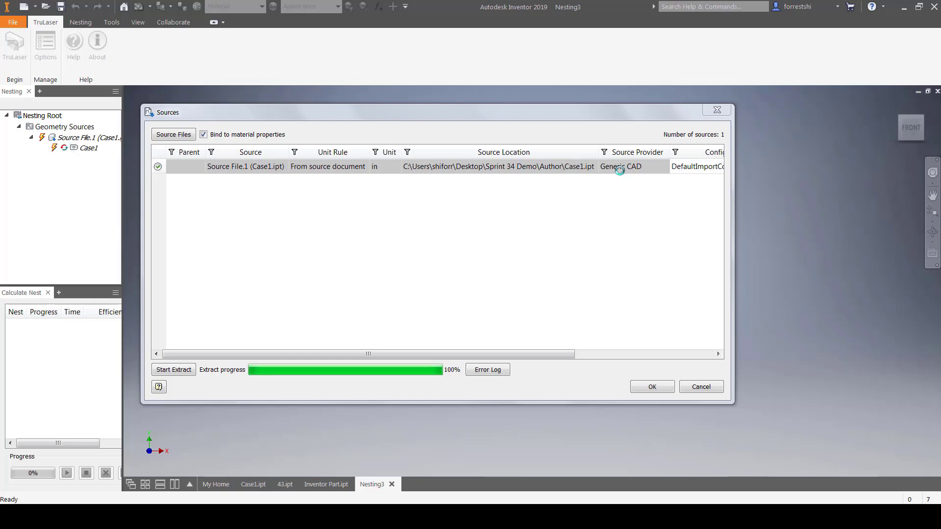
pyautogui.click(620, 169)
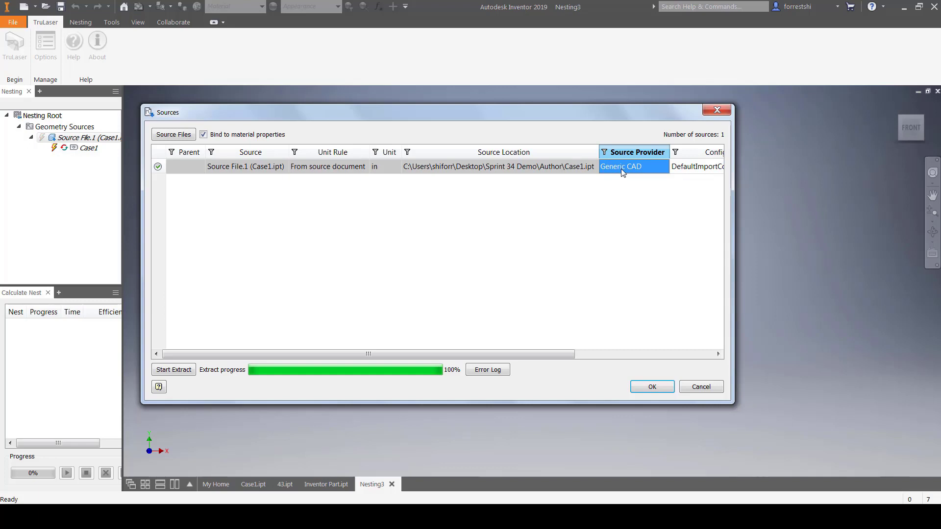
pyautogui.click(652, 387)
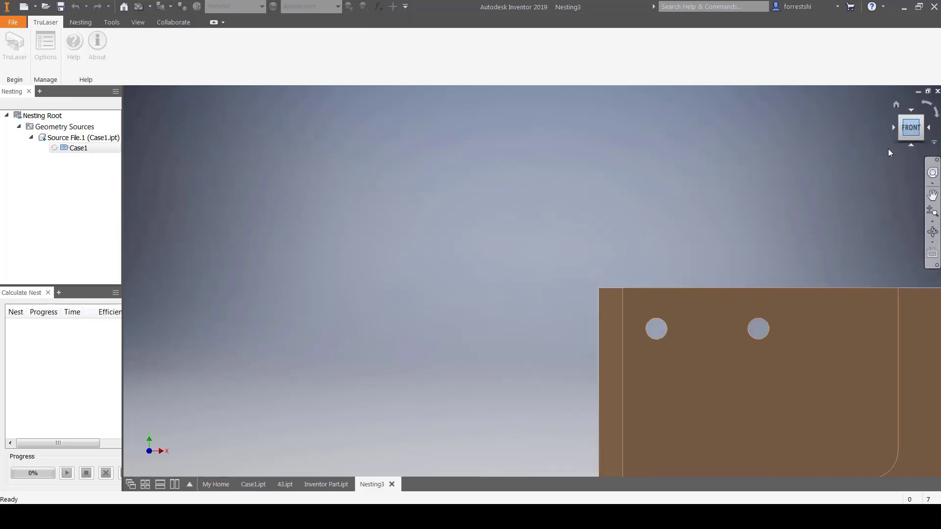
# Step: Set the nest display to the flat 2D mode
pyautogui.click(80, 22)
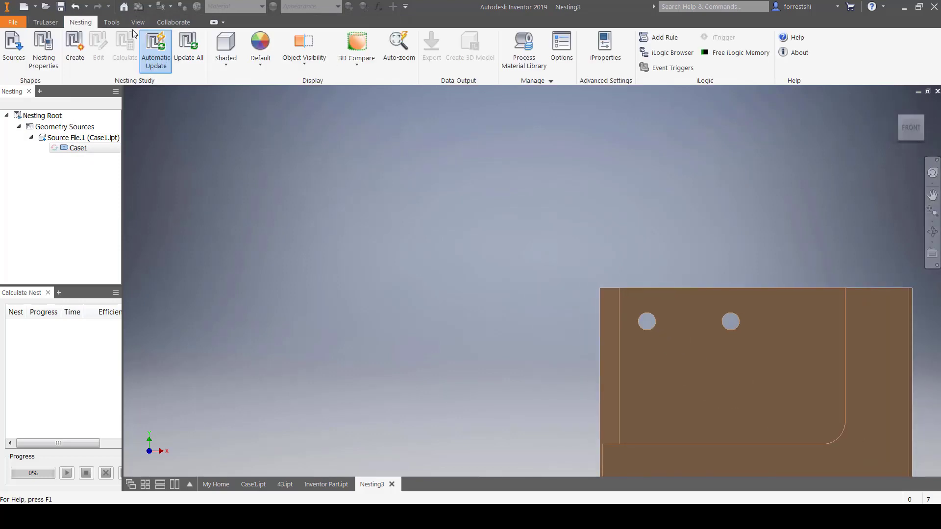
pyautogui.click(360, 69)
pyautogui.click(358, 88)
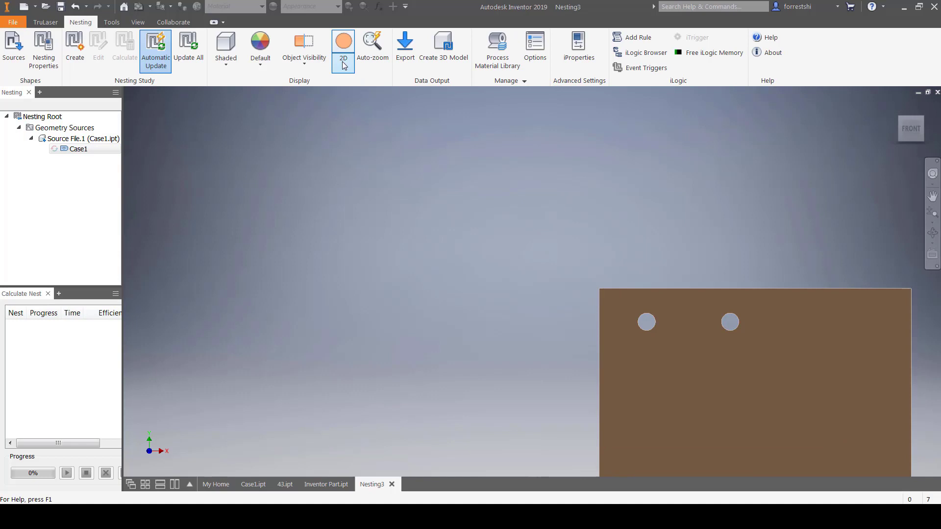
# Step: Orbit the 2D plate into a tilted view, return to the home view, and list the display modes
pyautogui.press('F4')
pyautogui.click(622, 232)
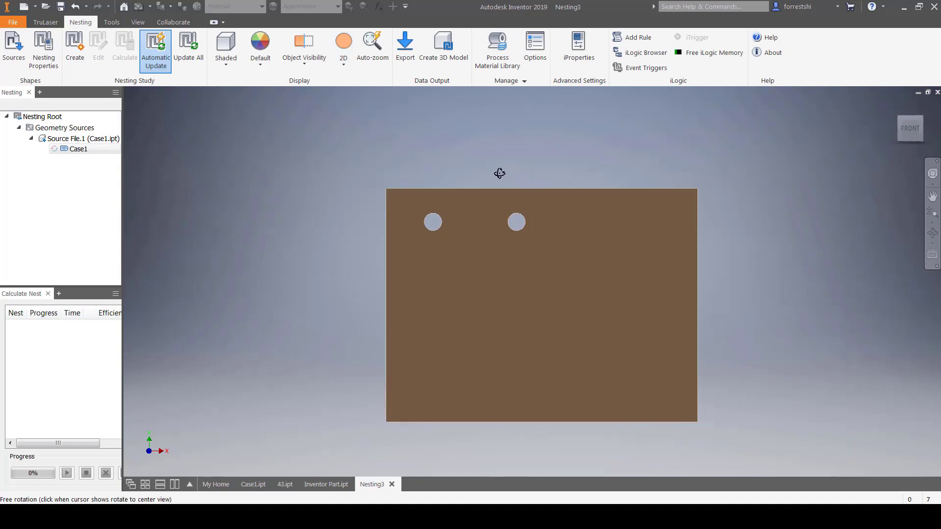
pyautogui.moveTo(500, 173); pyautogui.dragTo(547, 225)
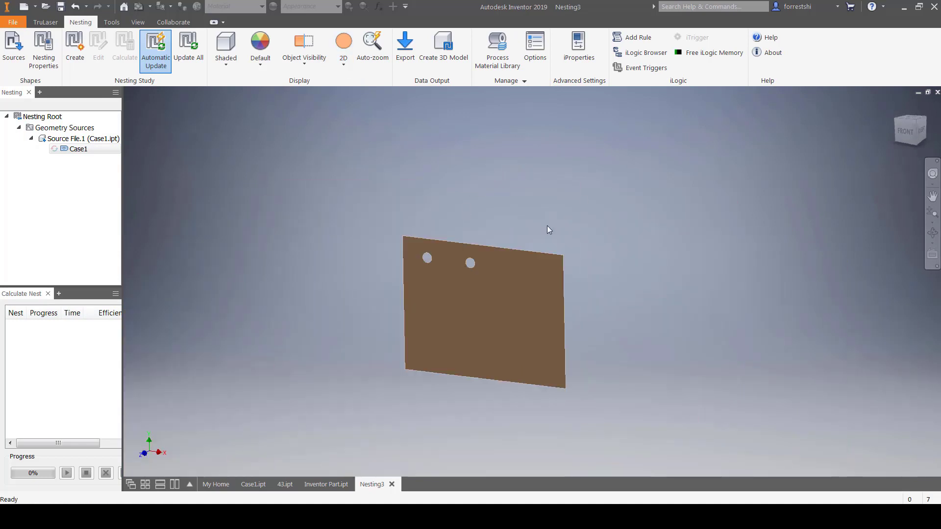
pyautogui.press('F4')
pyautogui.click(546, 225)
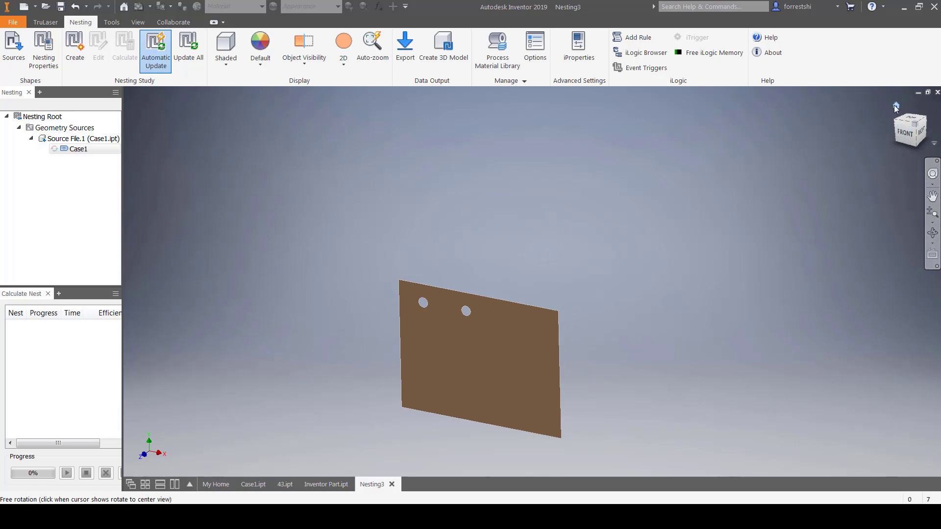
pyautogui.click(895, 106)
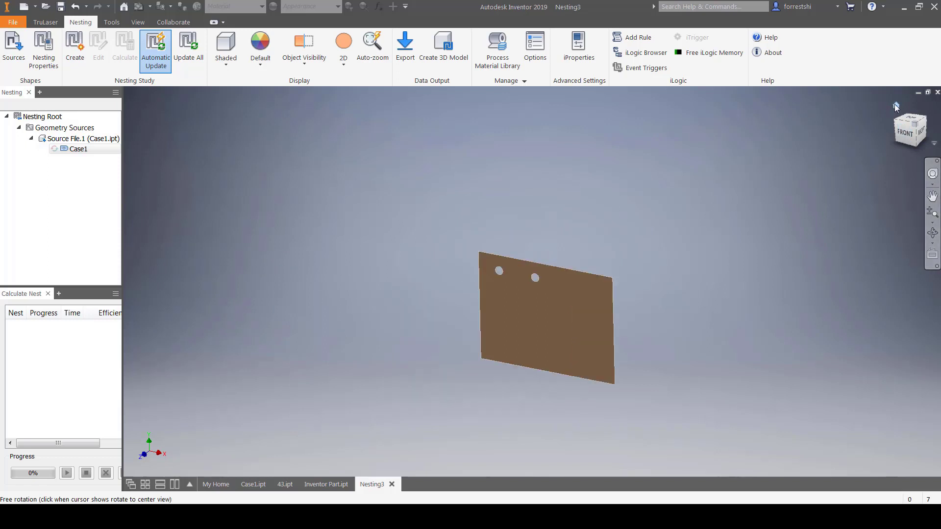
pyautogui.click(351, 67)
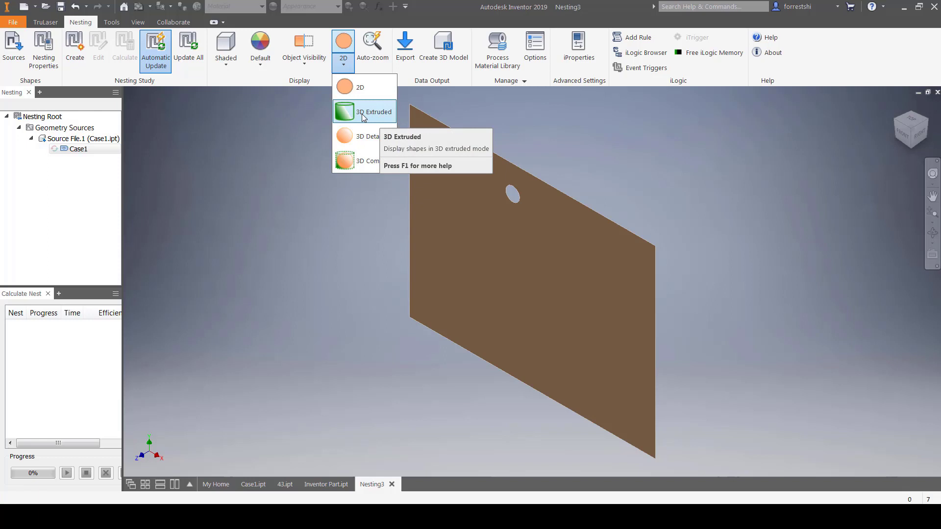
# Step: Display the part as 3D Extruded, then as 3D Detailed to reveal thickness, holes and pocket
pyautogui.click(364, 116)
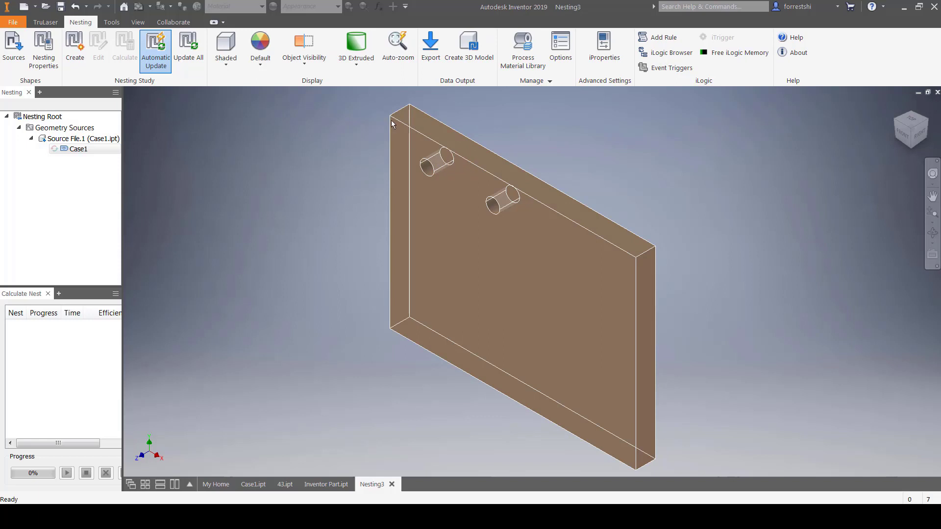
pyautogui.click(360, 71)
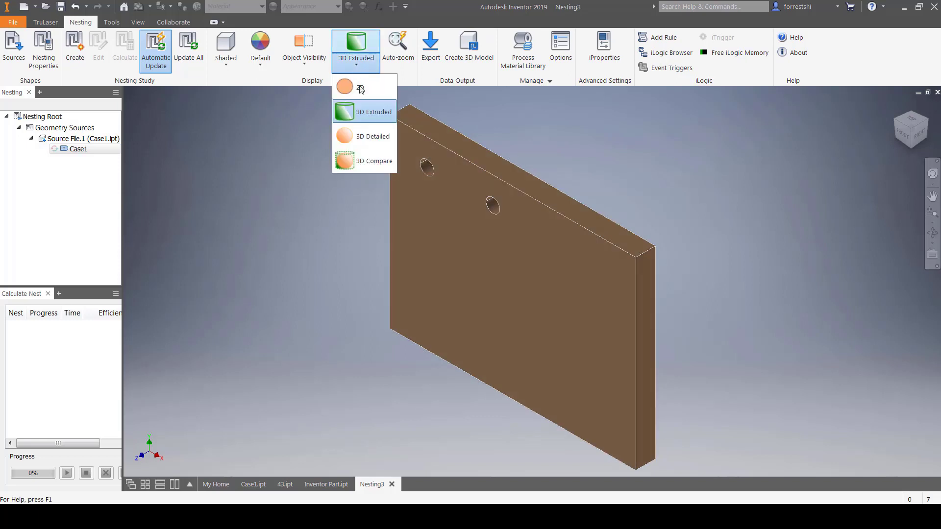
pyautogui.click(361, 139)
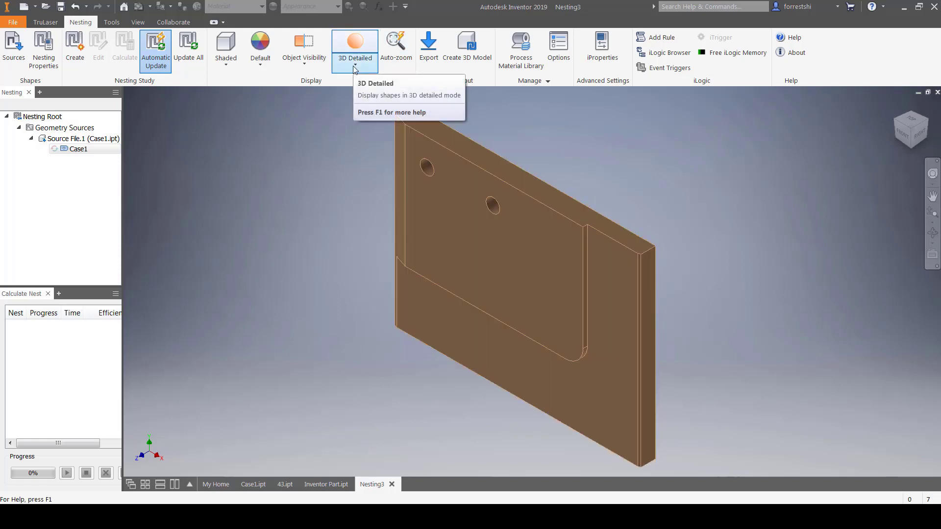
pyautogui.click(355, 66)
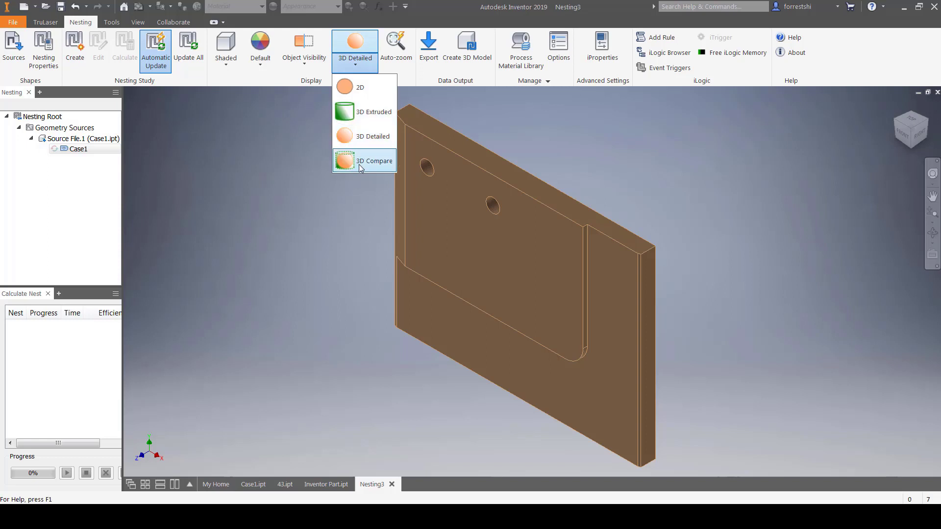
# Step: Switch the part to 3D Compare display mode
pyautogui.click(359, 165)
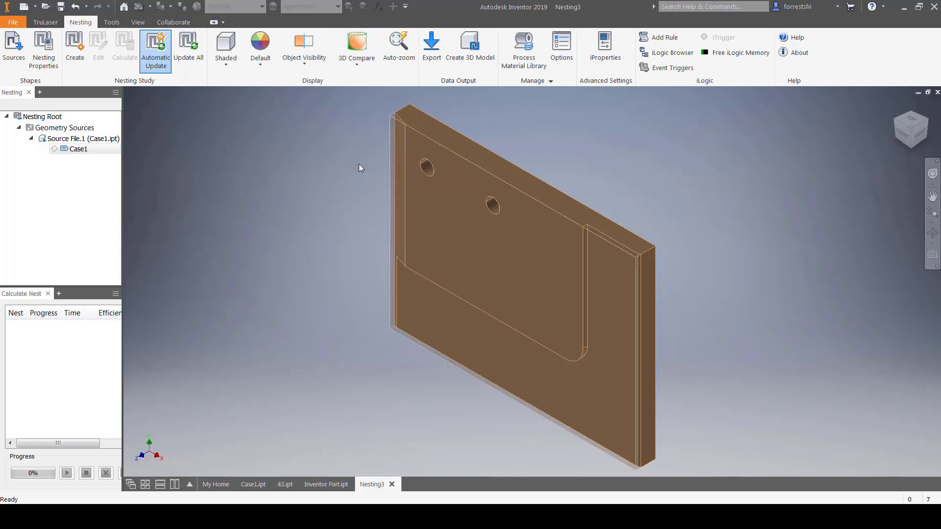
pyautogui.scroll(3, 390, 131)
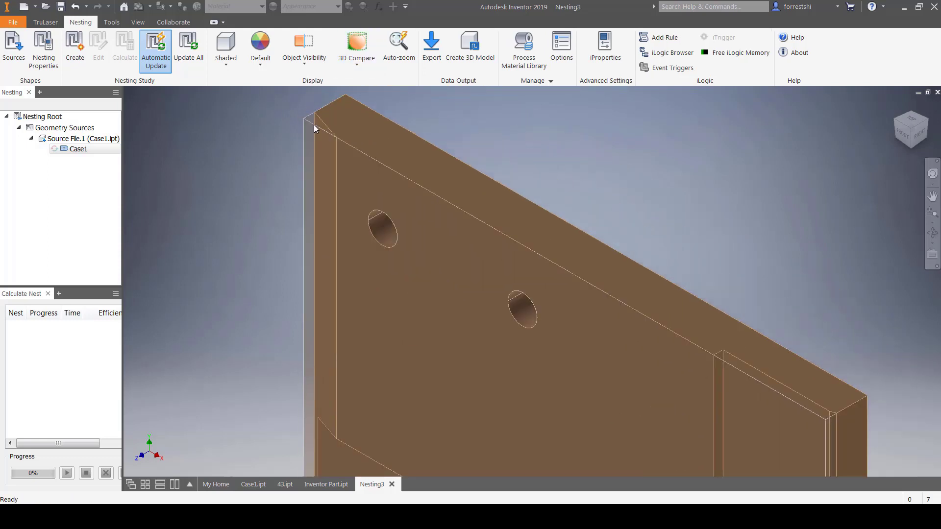
pyautogui.scroll(-3, 315, 128)
pyautogui.click(357, 54)
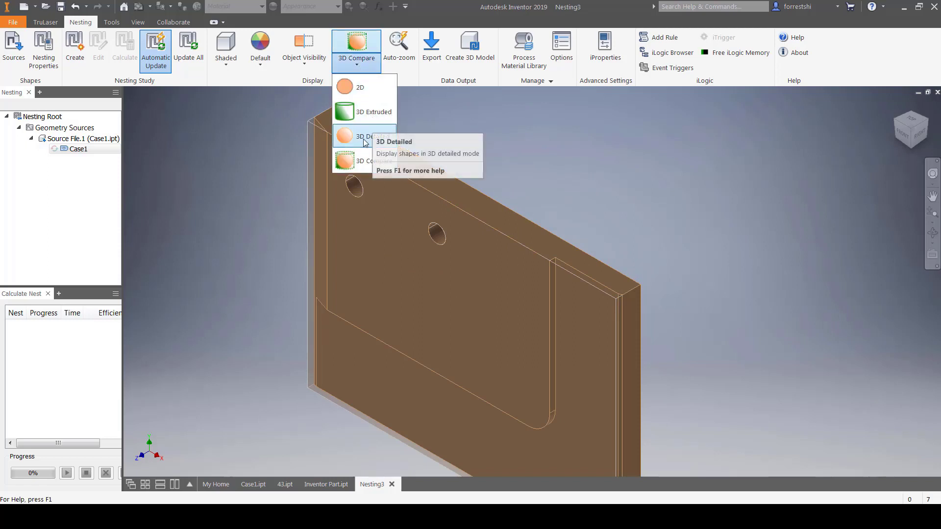
pyautogui.click(292, 183)
# Step: Orbit and zoom to inspect the 3D Compare part, return home, and open the nesting Options
pyautogui.press('F4')
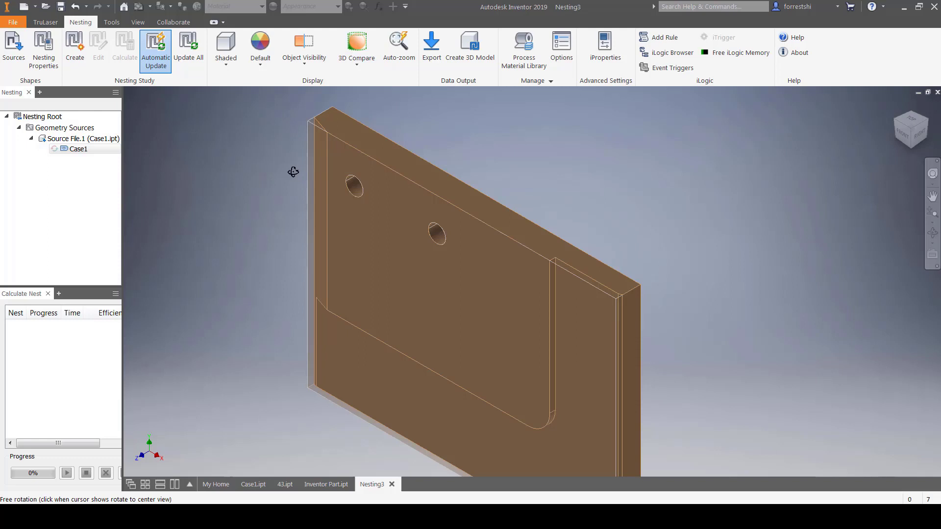
pyautogui.moveTo(292, 172); pyautogui.dragTo(334, 246)
pyautogui.scroll(-5, 310, 227)
pyautogui.scroll(2, 289, 238)
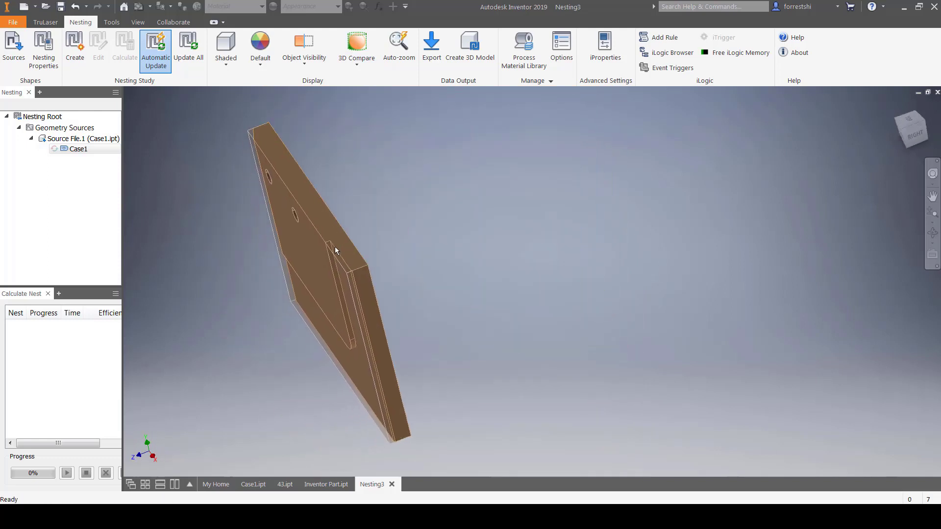
pyautogui.scroll(3, 346, 252)
pyautogui.scroll(-3, 346, 252)
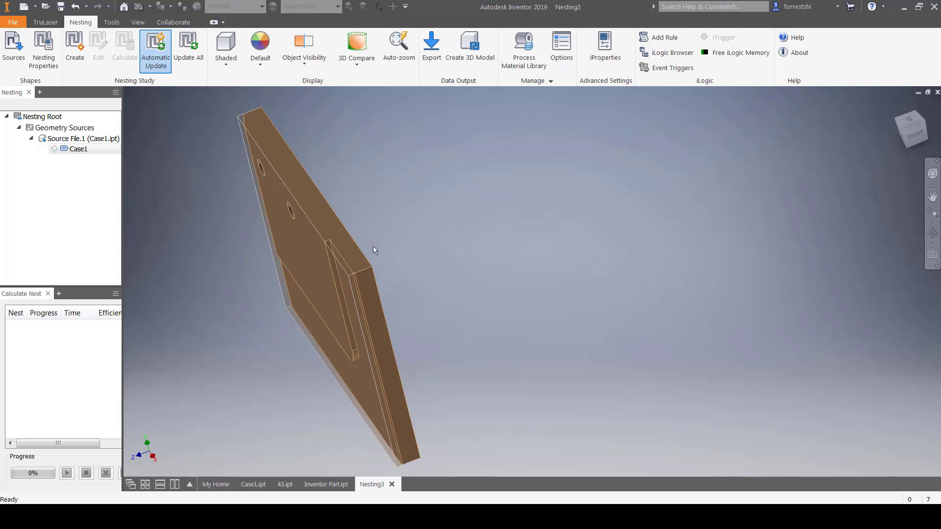
pyautogui.click(896, 106)
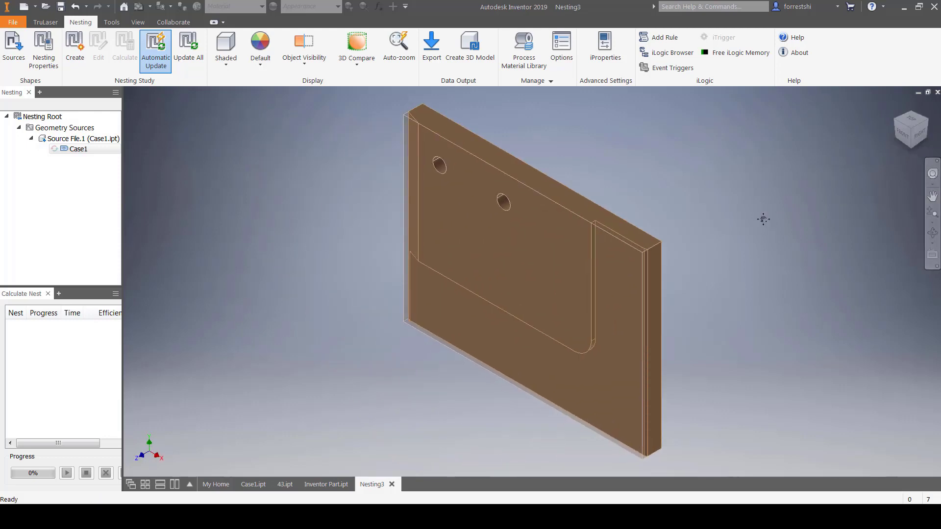
pyautogui.moveTo(705, 206); pyautogui.dragTo(702, 206, button='middle')
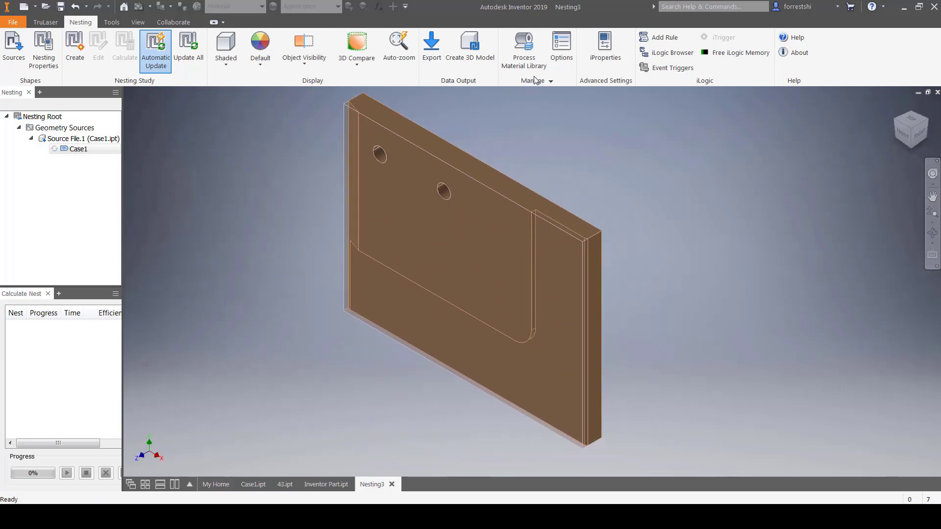
pyautogui.click(562, 49)
# Step: Set the default source Representation to 3D Extrude, then redisplay the part in 3D Compare
pyautogui.click(434, 250)
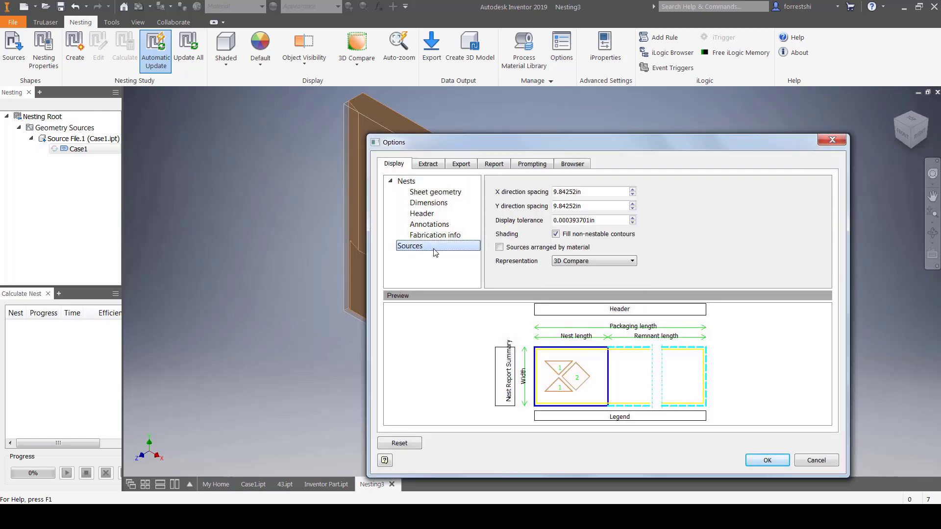
pyautogui.click(602, 263)
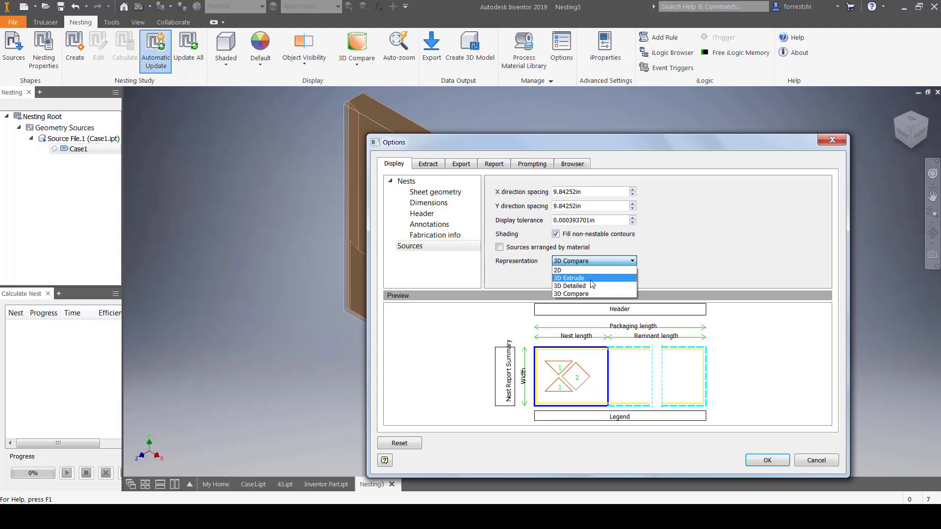
pyautogui.click(589, 279)
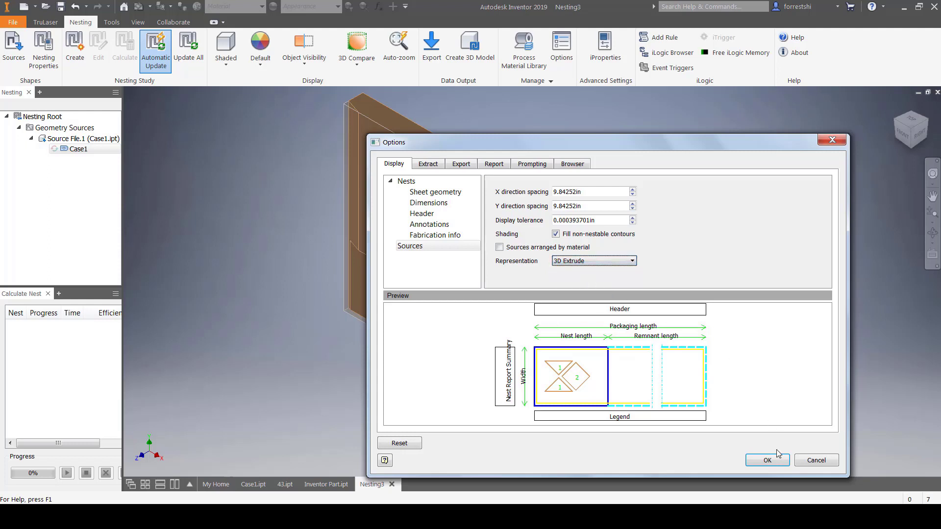
pyautogui.click(767, 461)
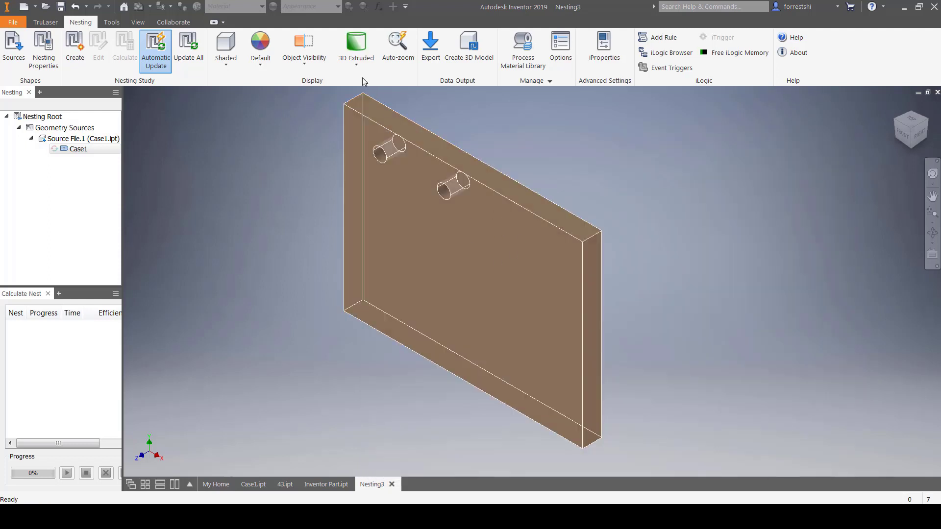
pyautogui.click(357, 63)
pyautogui.click(377, 164)
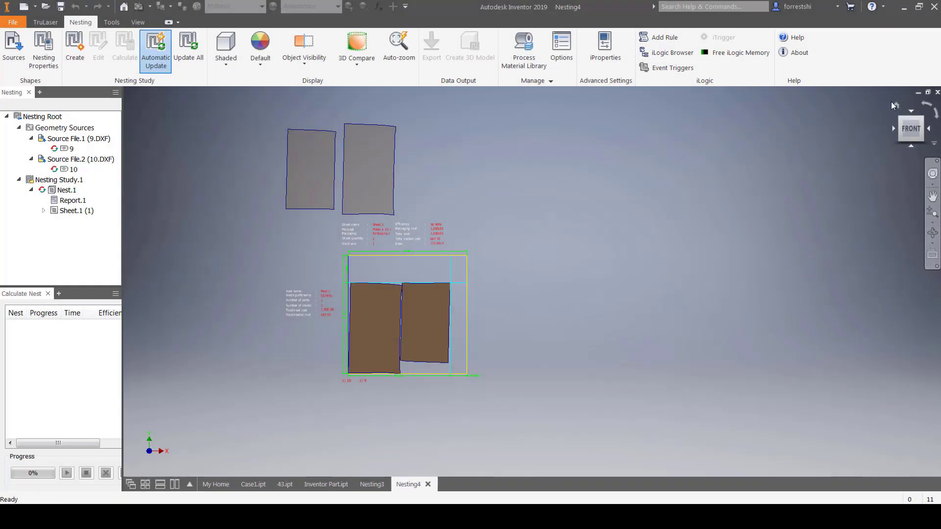
# Step: View the Nesting4 nest from the front, pan it, and select Sheet.1 (1) in the browser
pyautogui.click(894, 105)
pyautogui.click(904, 132)
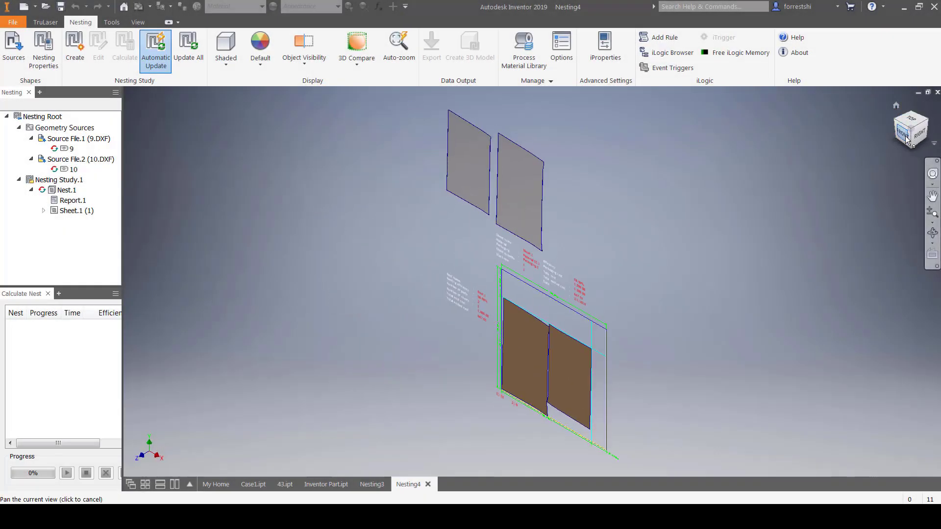
pyautogui.moveTo(615, 181); pyautogui.dragTo(584, 188)
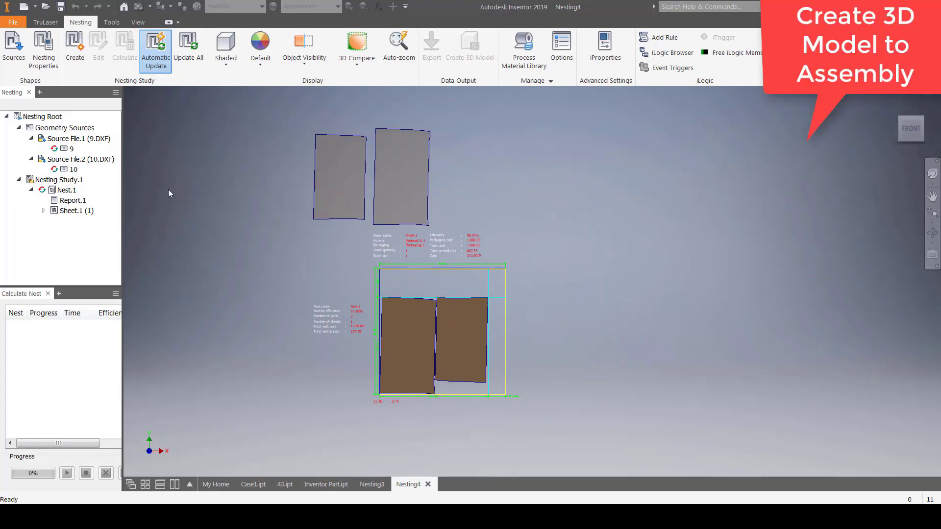
pyautogui.click(68, 210)
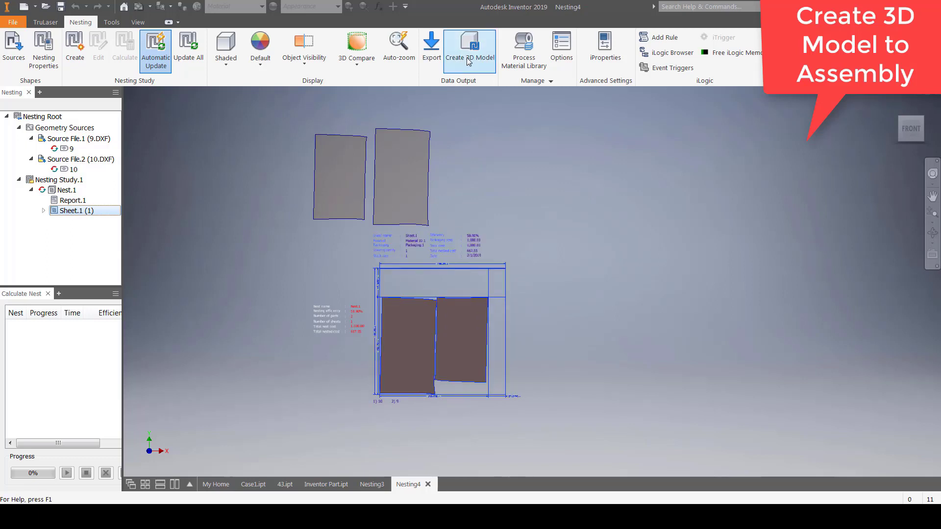
# Step: In Create 3D Model, try Multi-body part file, keep Assembly file output, and browse for the components folder
pyautogui.click(469, 59)
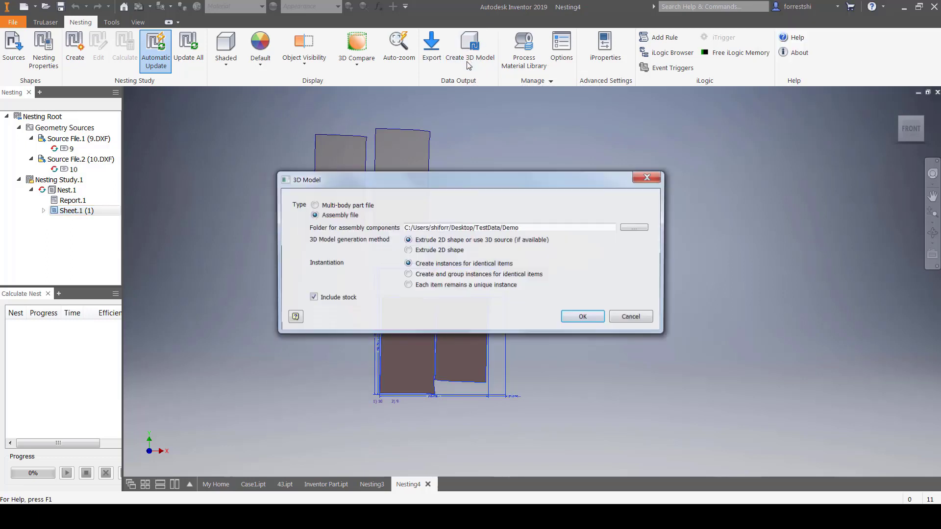
pyautogui.click(356, 206)
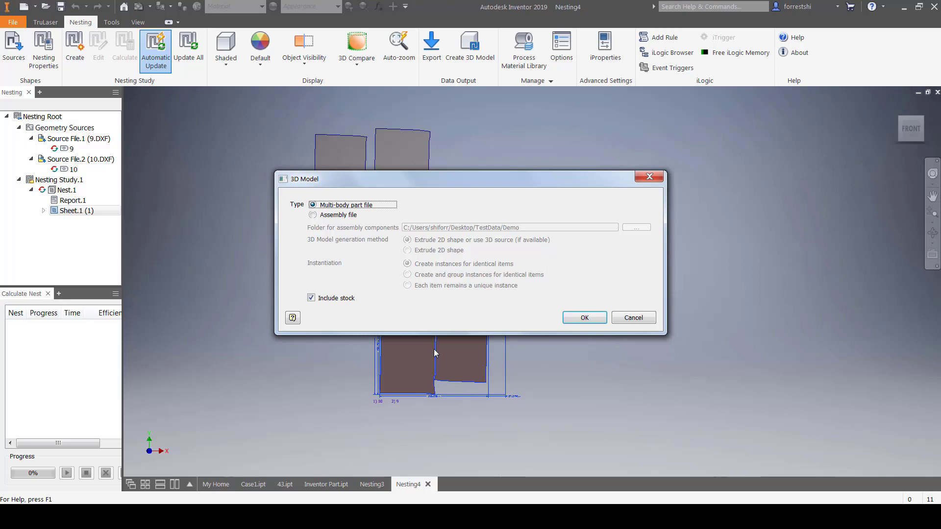
pyautogui.click(343, 215)
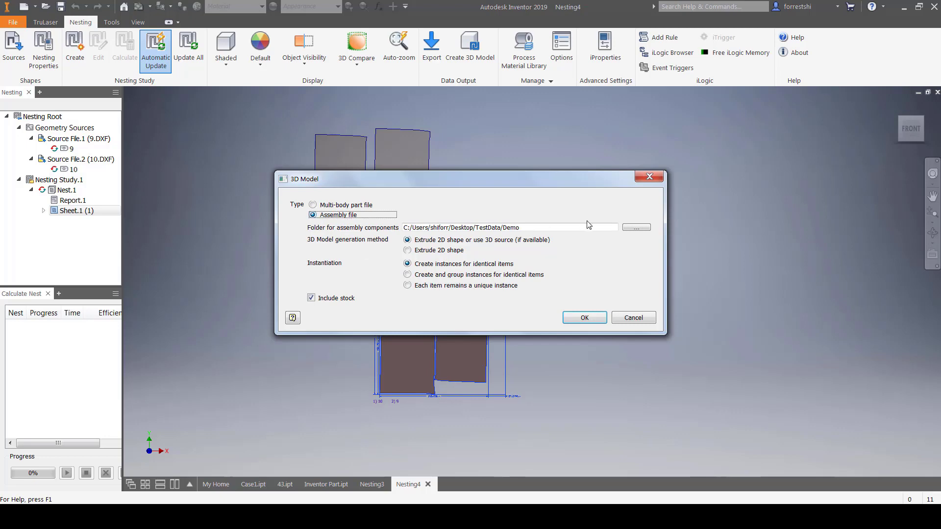
pyautogui.click(635, 227)
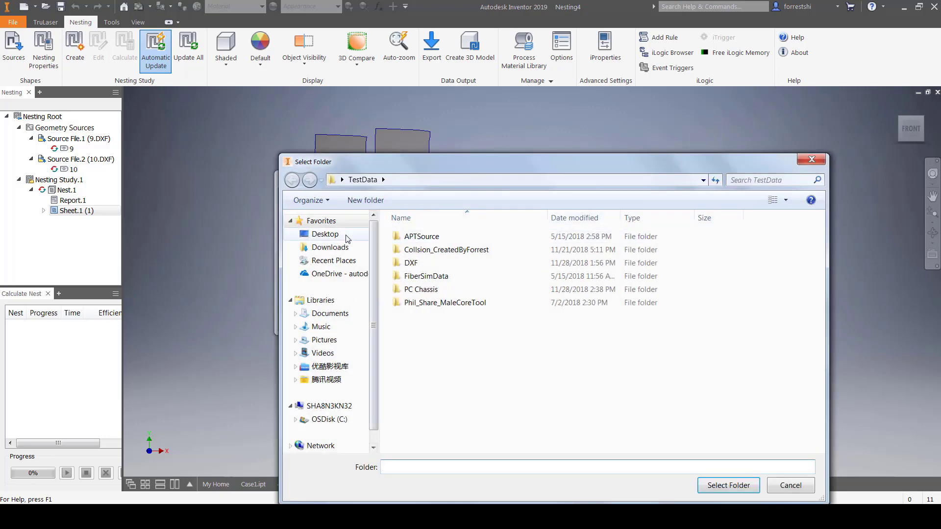
# Step: Create a new folder named Demo on the Desktop
pyautogui.click(323, 233)
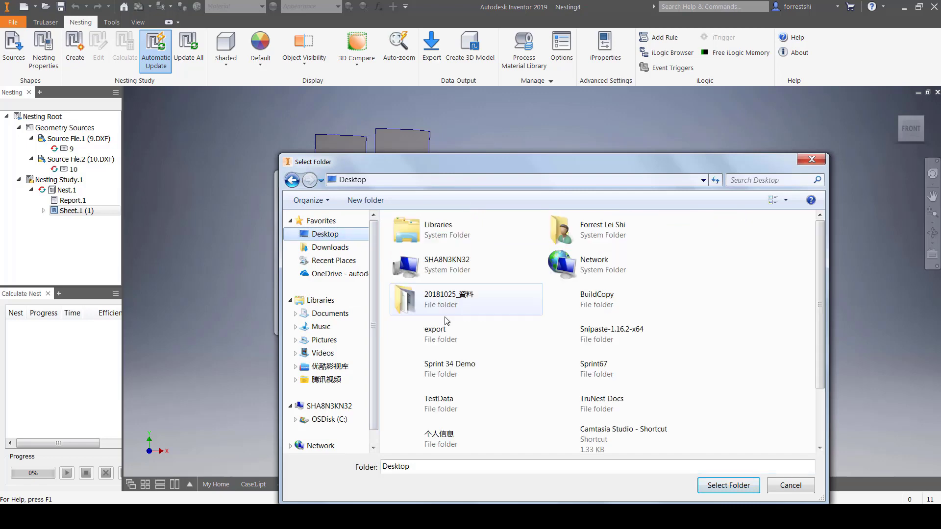
pyautogui.scroll(-2, 750, 375)
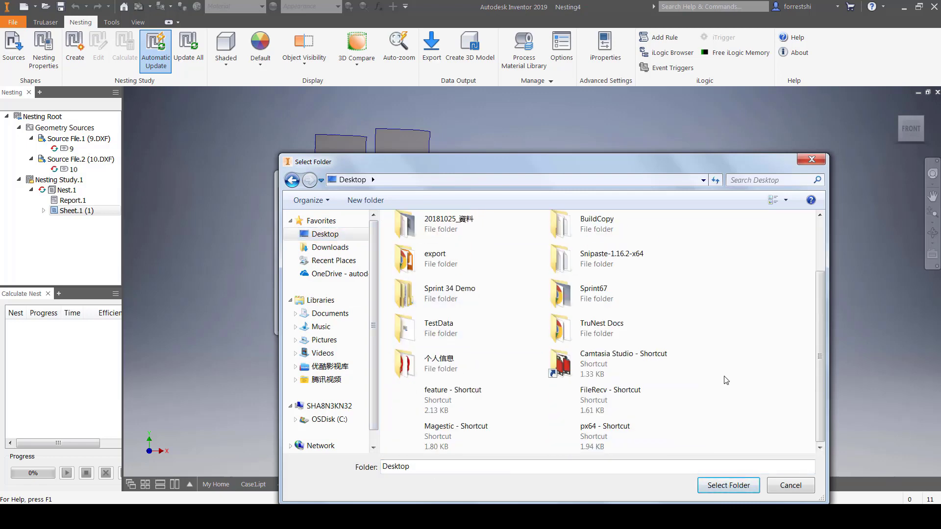
pyautogui.rightClick(719, 401)
pyautogui.moveTo(766, 353)
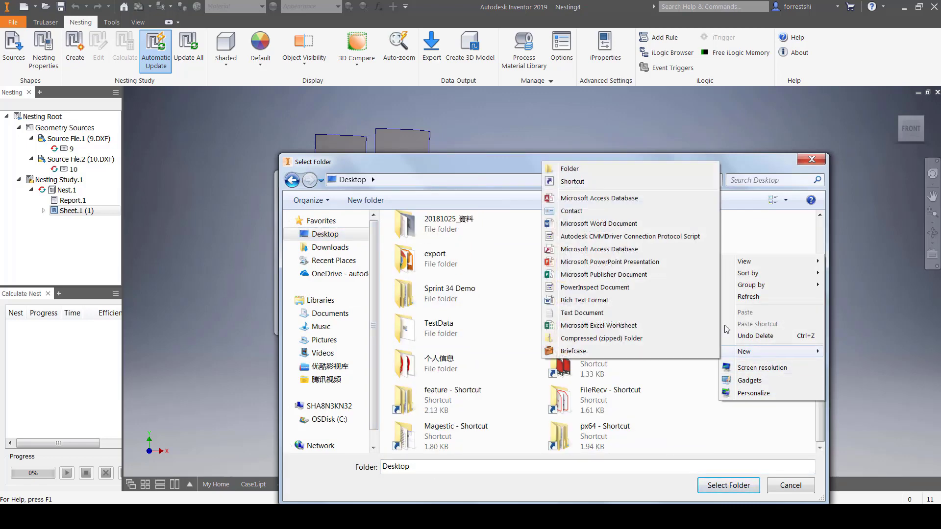
pyautogui.click(644, 169)
pyautogui.write('Demo')
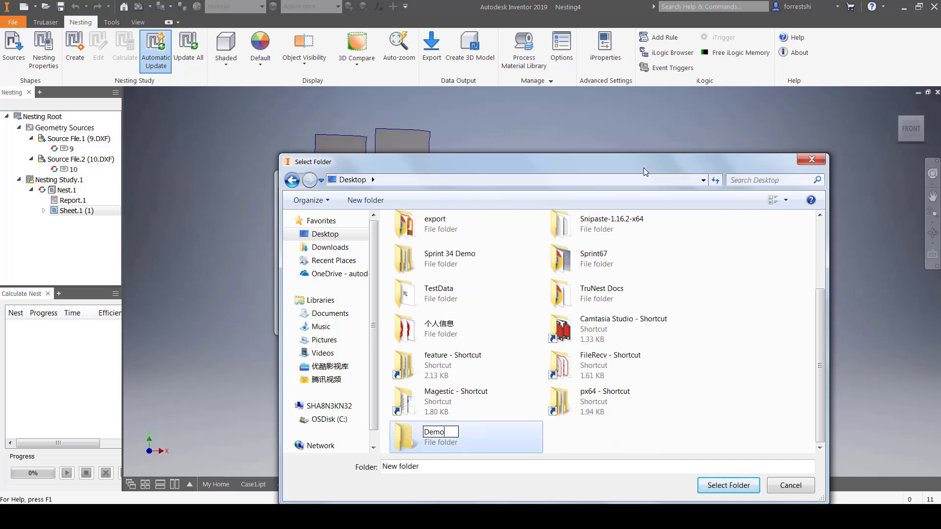
pyautogui.moveTo(643, 167); pyautogui.dragTo(643, 166)
# Step: Set Demo as the components folder and generate the nest assembly
pyautogui.click(485, 440)
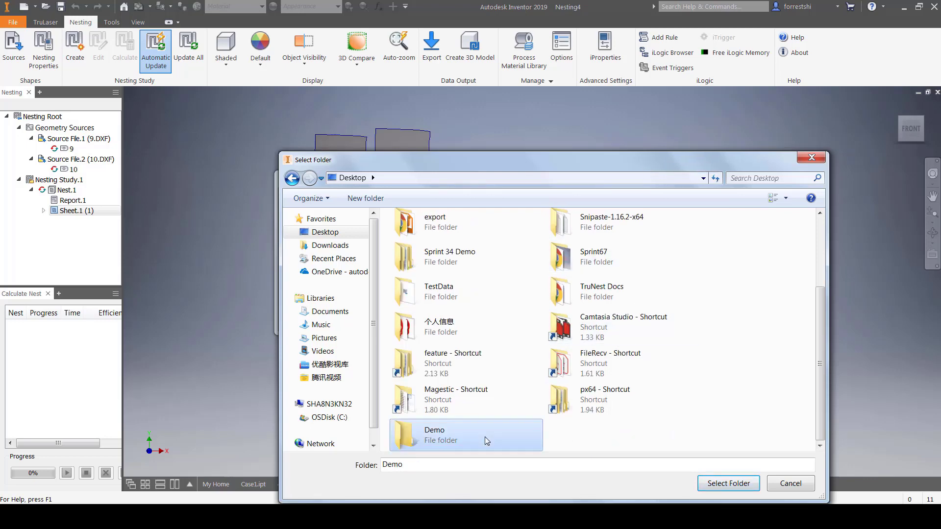
pyautogui.click(729, 484)
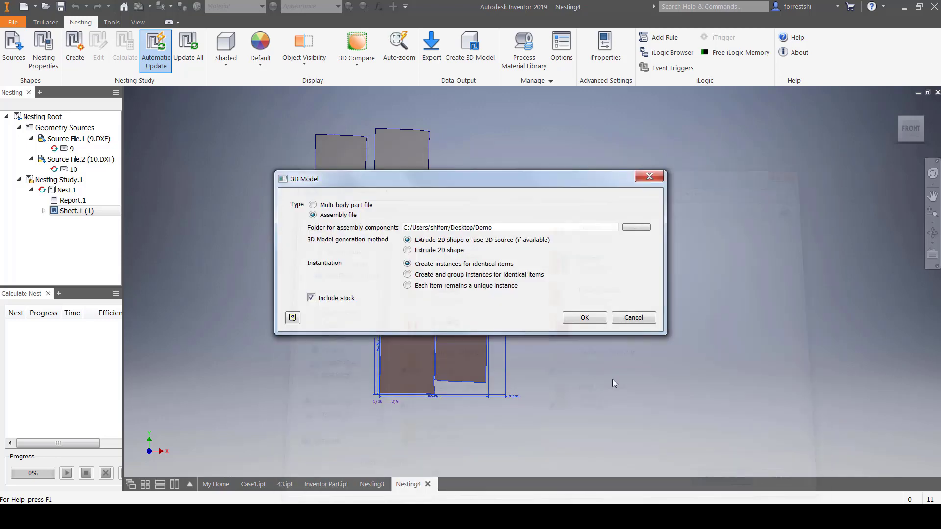
pyautogui.click(584, 318)
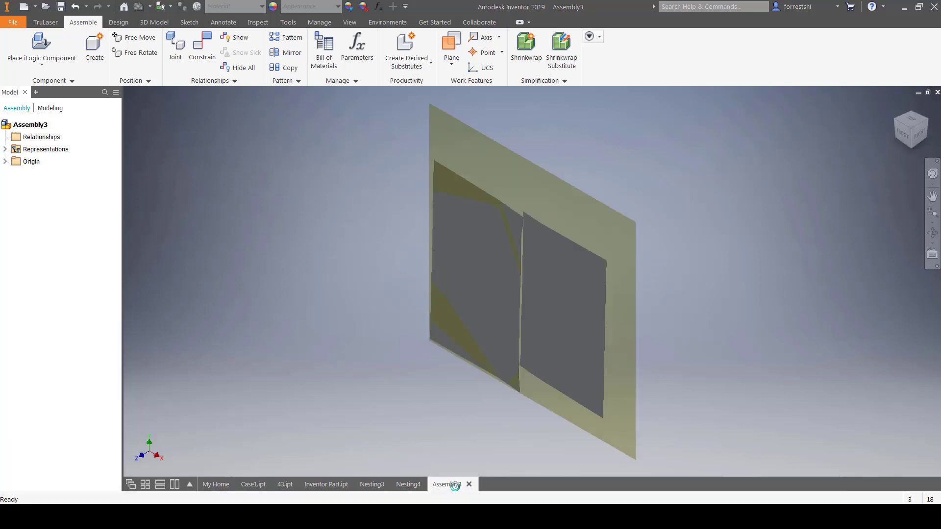
# Step: Select parts 9:1 and 10:1 in turn to identify them in the model
pyautogui.click(62, 125)
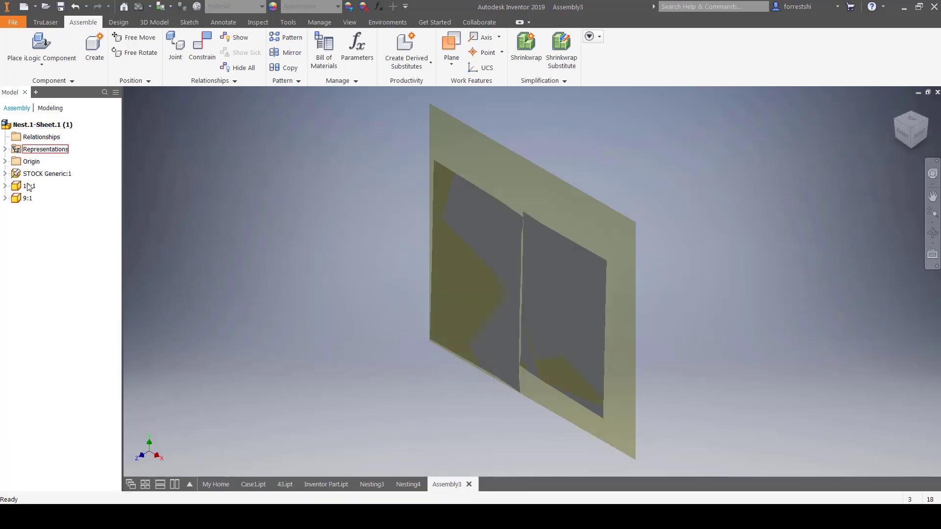
pyautogui.click(27, 198)
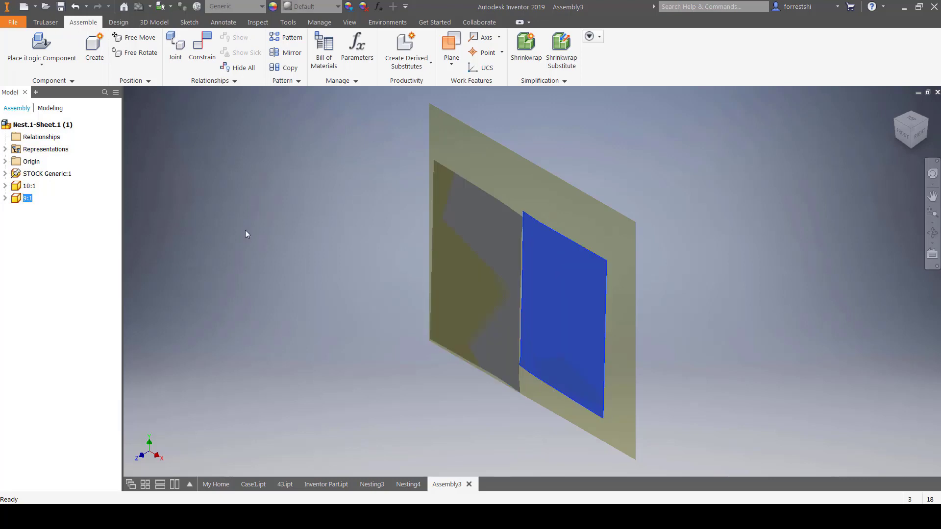
pyautogui.click(484, 255)
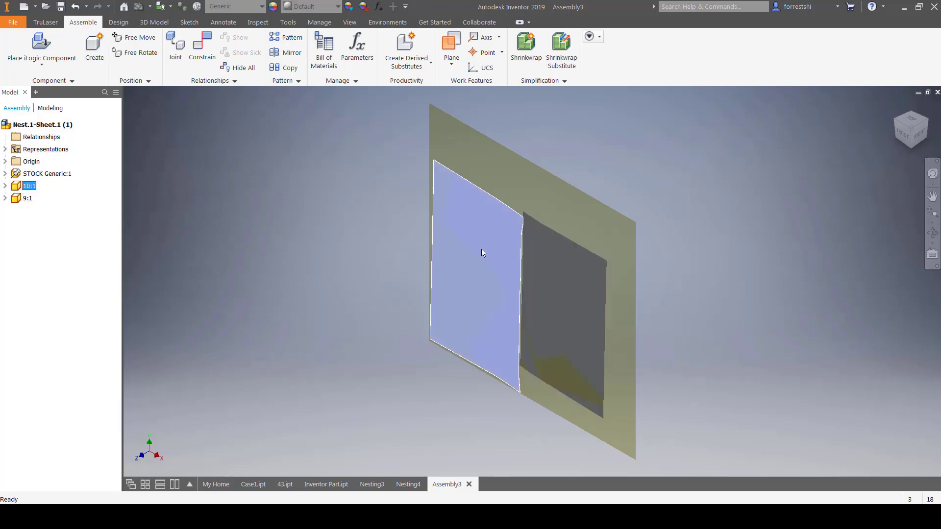
pyautogui.click(27, 198)
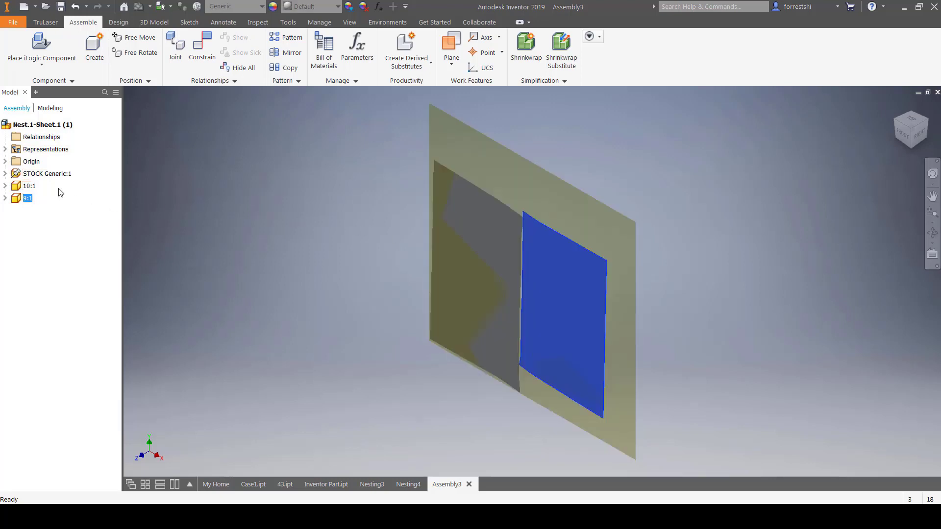
pyautogui.click(29, 186)
pyautogui.click(27, 198)
# Step: Highlight the STOCK Generic:1 plate and the whole assembly, then switch to the FRONT view
pyautogui.scroll(-6, 531, 250)
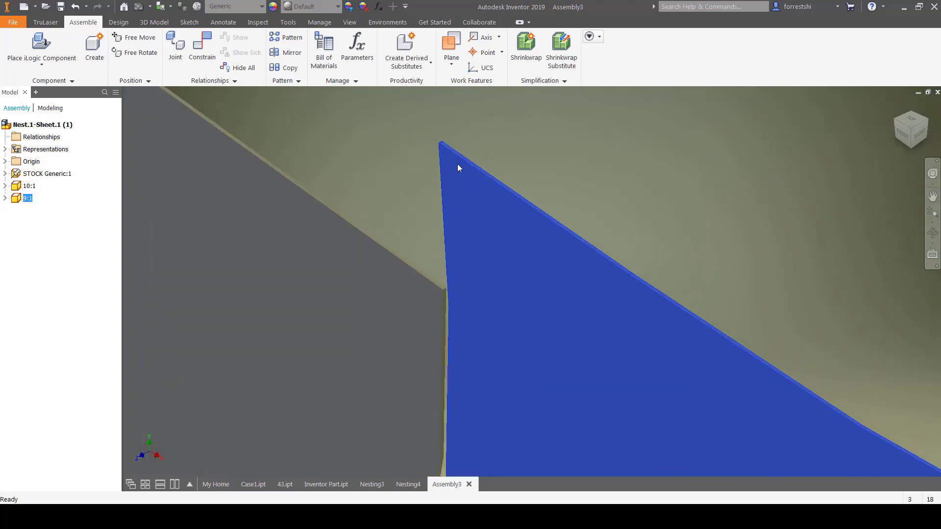
pyautogui.scroll(-2, 443, 294)
pyautogui.scroll(6, 442, 296)
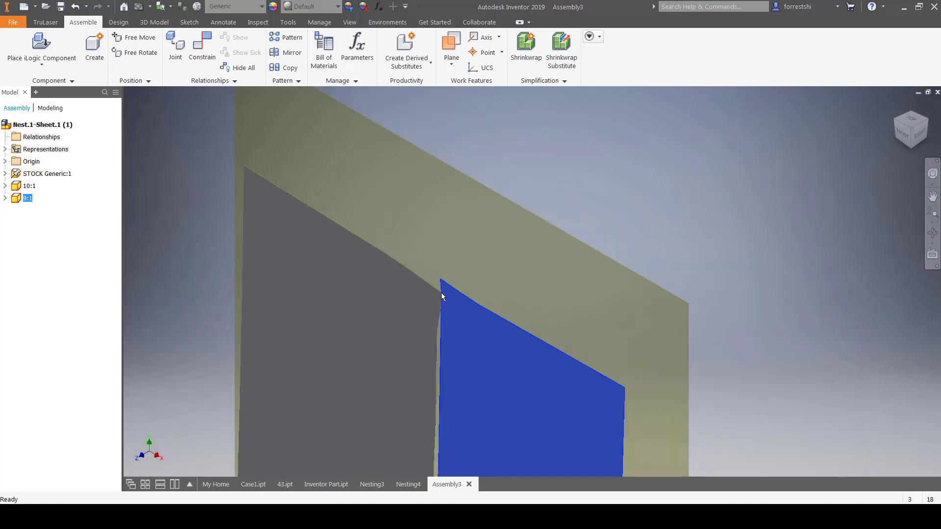
pyautogui.scroll(5, 442, 297)
pyautogui.click(399, 248)
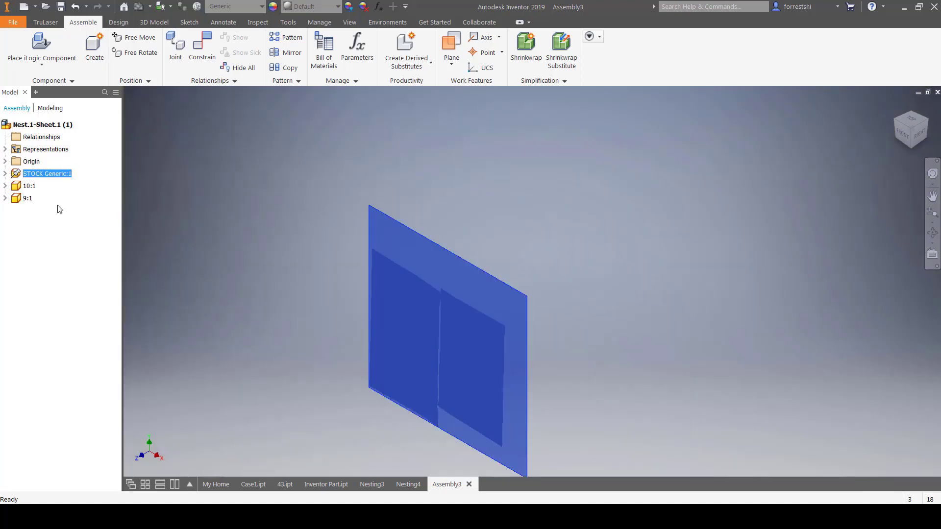
pyautogui.click(48, 126)
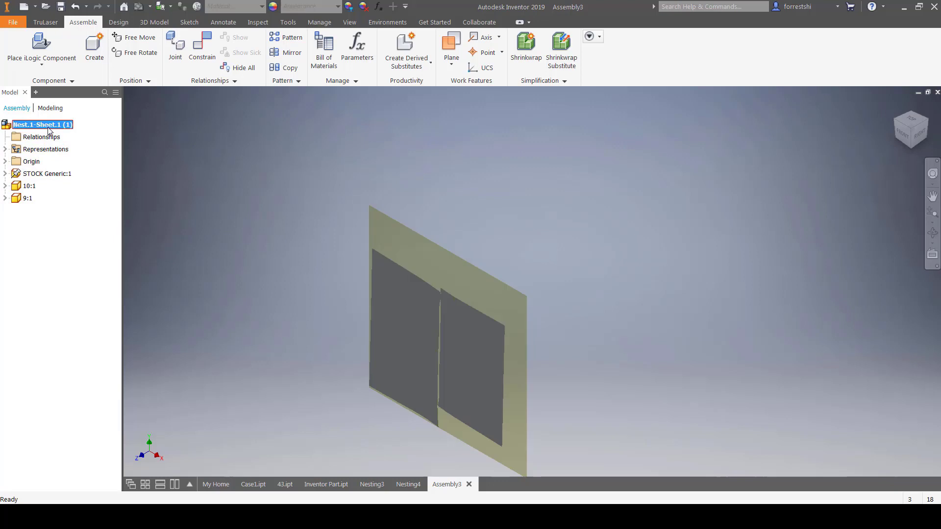
pyautogui.click(905, 132)
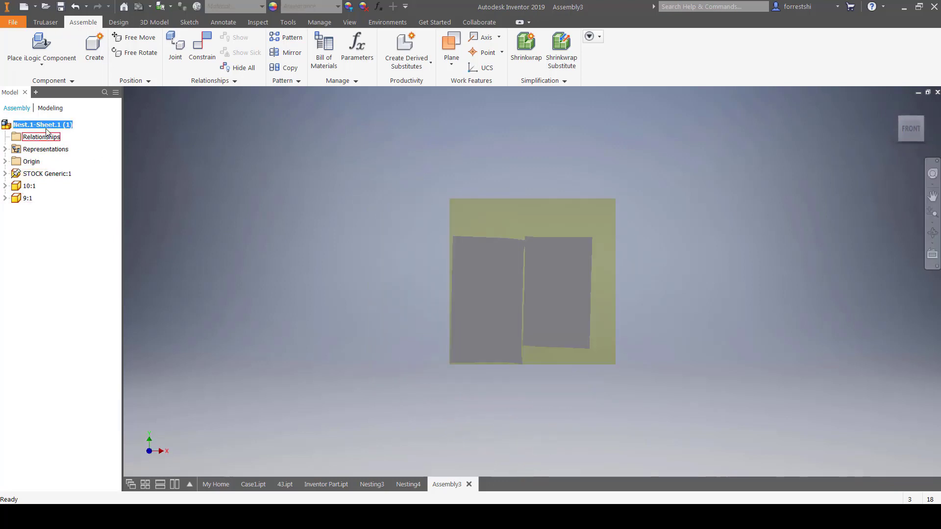
# Step: Save the assembly as Nest.1-Sheet.1 (1).iam in the Desktop's Demo folder
pyautogui.click(61, 7)
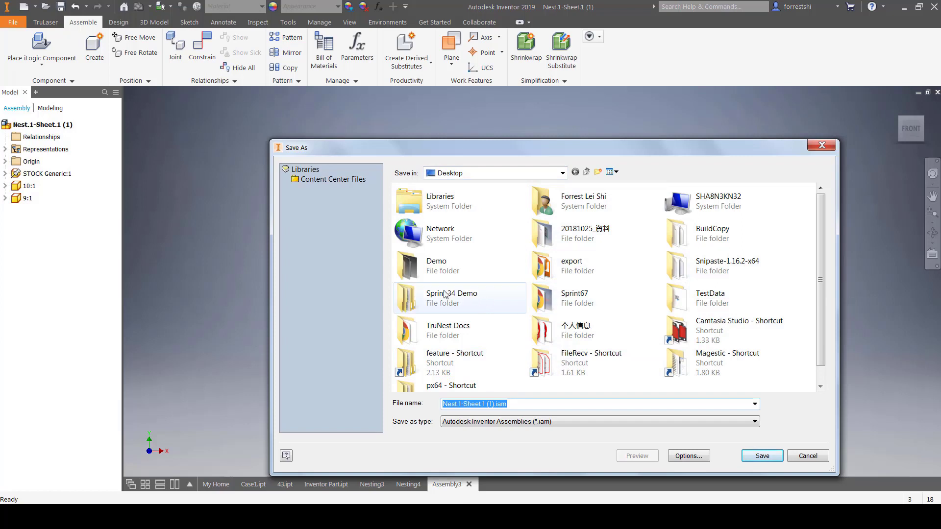
pyautogui.doubleClick(441, 267)
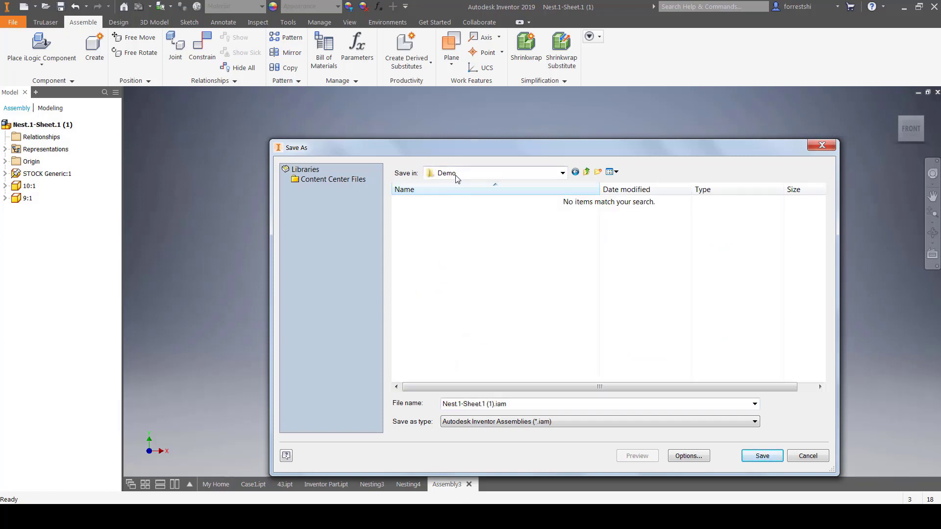
pyautogui.click(520, 404)
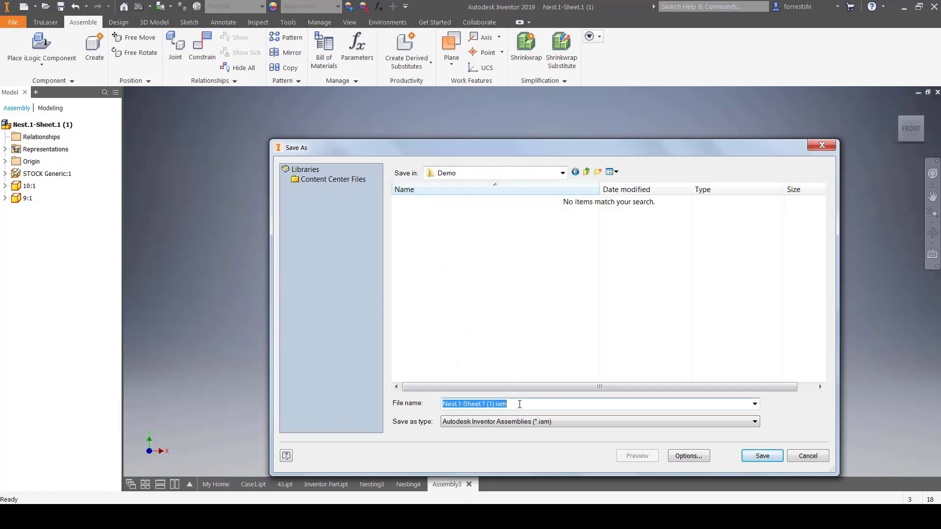
pyautogui.click(750, 455)
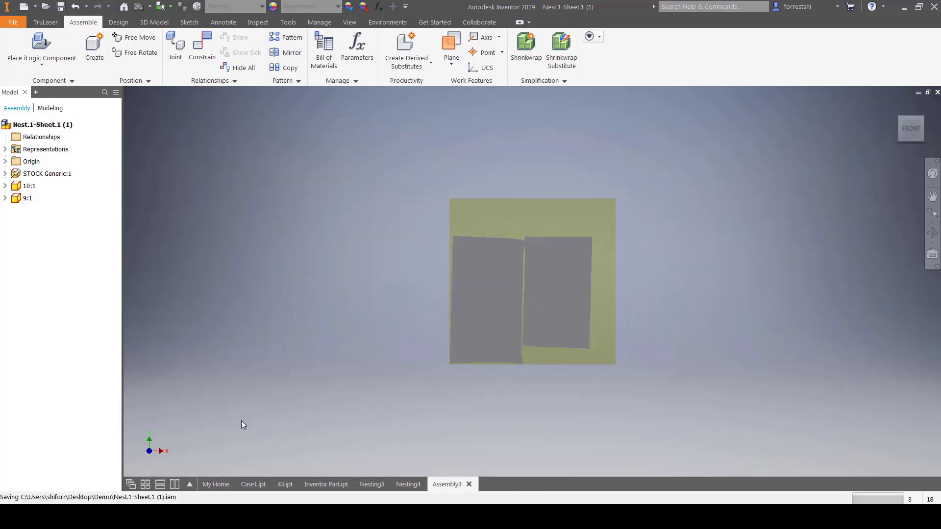
# Step: In Windows Explorer, open the Demo folder on the Desktop
pyautogui.moveTo(211, 515)
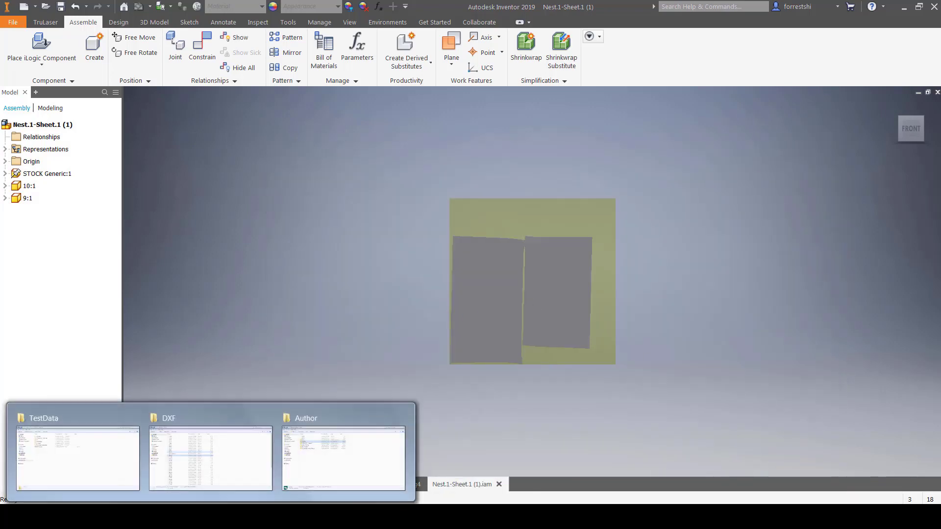
pyautogui.click(93, 454)
pyautogui.click(70, 94)
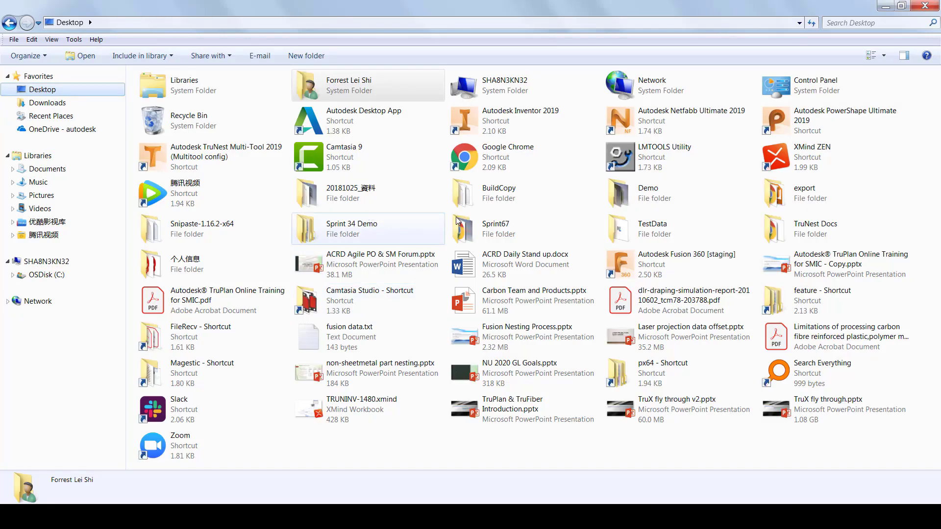
pyautogui.doubleClick(633, 194)
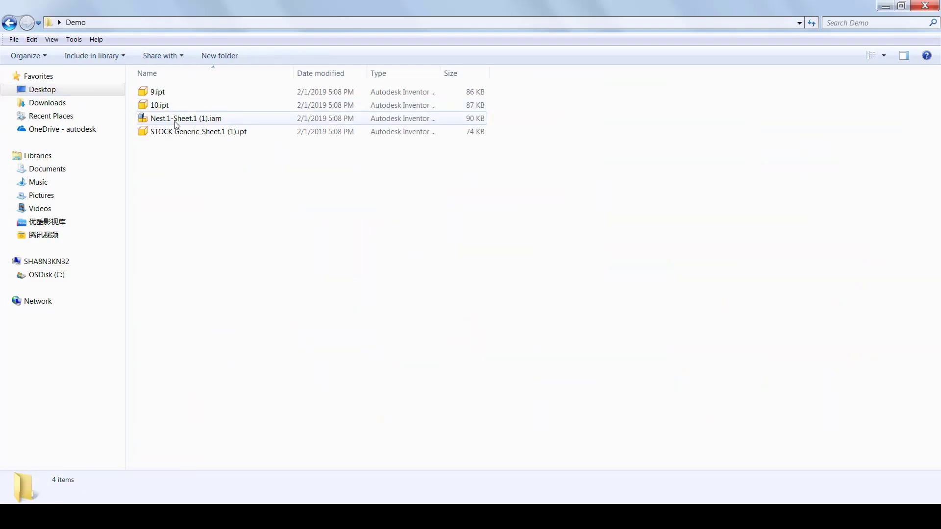
# Step: Check 9.ipt, 10.ipt, Nest.1-Sheet.1 (1).iam and STOCK Generic_Sheet.1 (1).ipt, then select all four
pyautogui.click(175, 122)
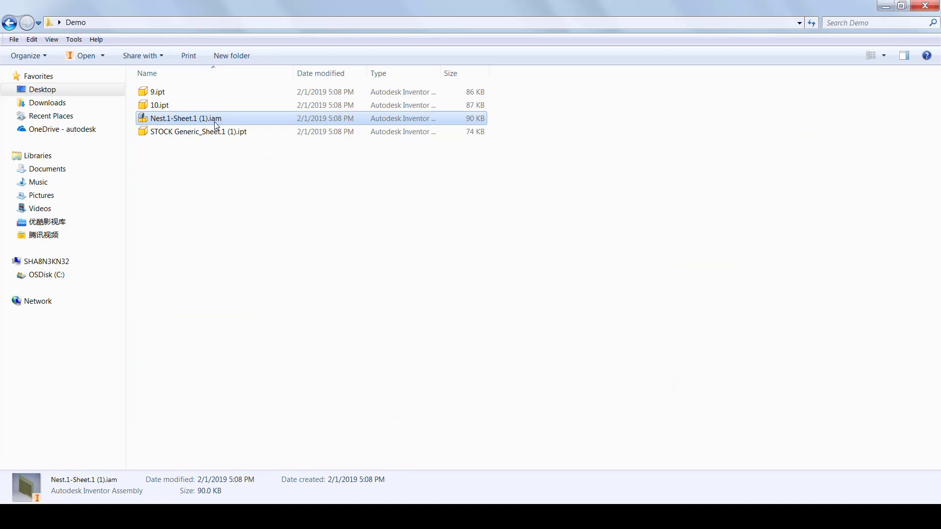
pyautogui.click(179, 93)
pyautogui.click(179, 105)
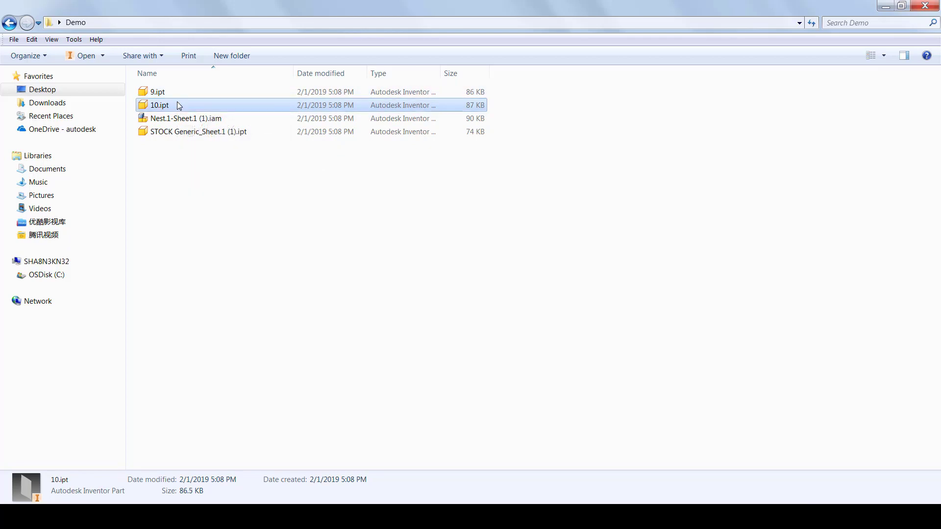
pyautogui.click(250, 134)
pyautogui.moveTo(244, 177); pyautogui.dragTo(204, 87)
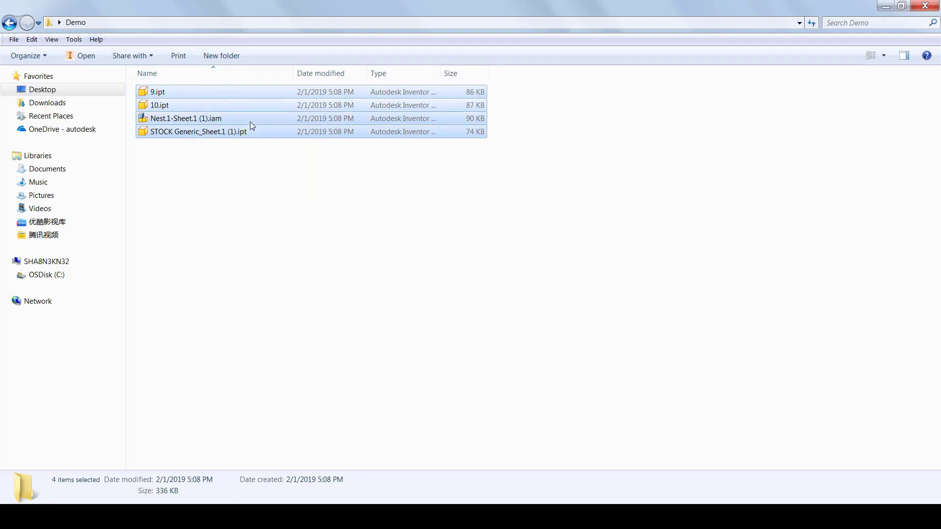
pyautogui.moveTo(252, 125)
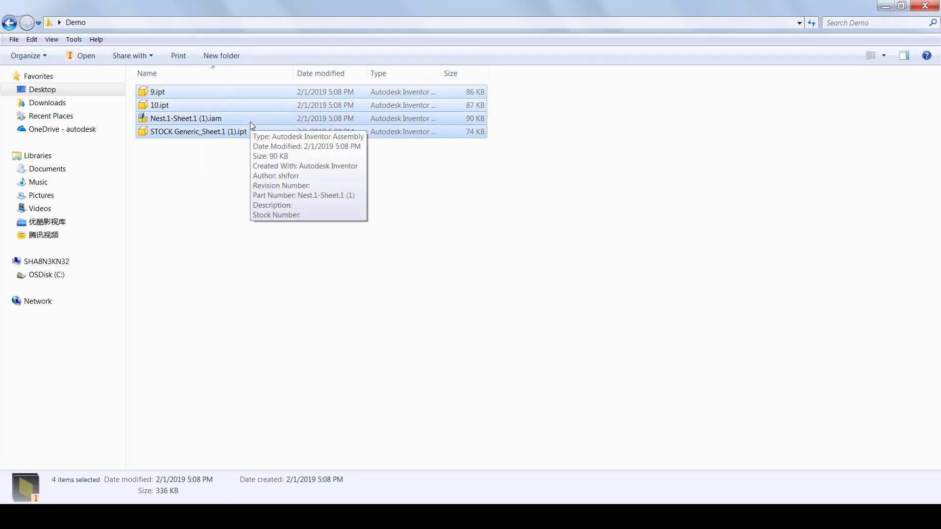